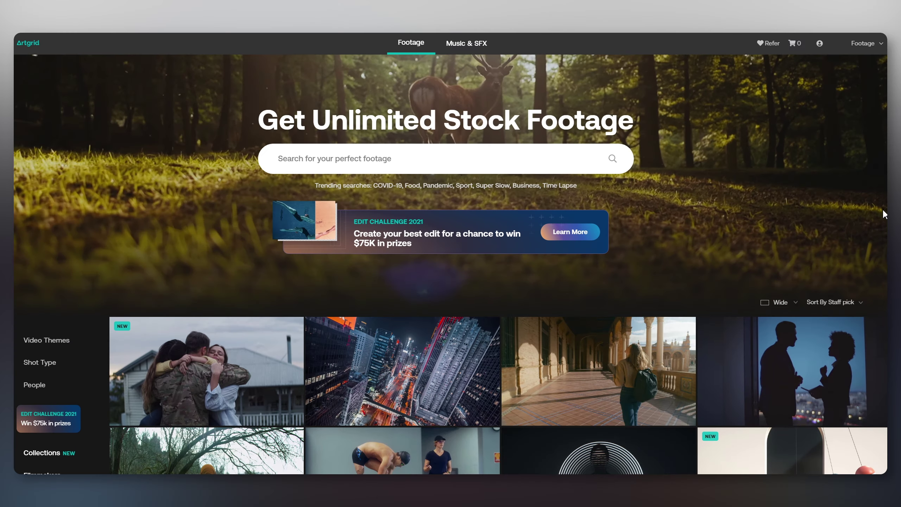
# Browse the clip list and inspect the Sevilla university student clip's details
pyautogui.scroll(-3, 884, 213)
pyautogui.scroll(-3, 884, 213)
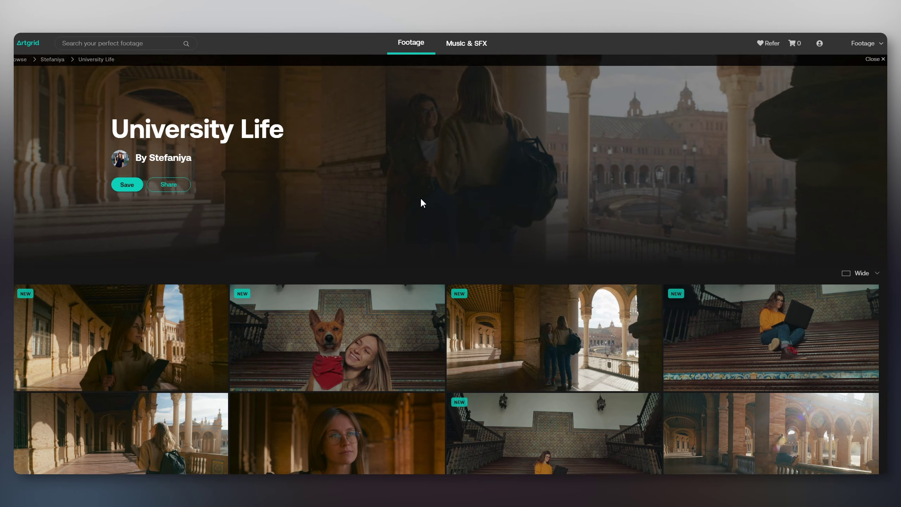
pyautogui.scroll(-6, 422, 203)
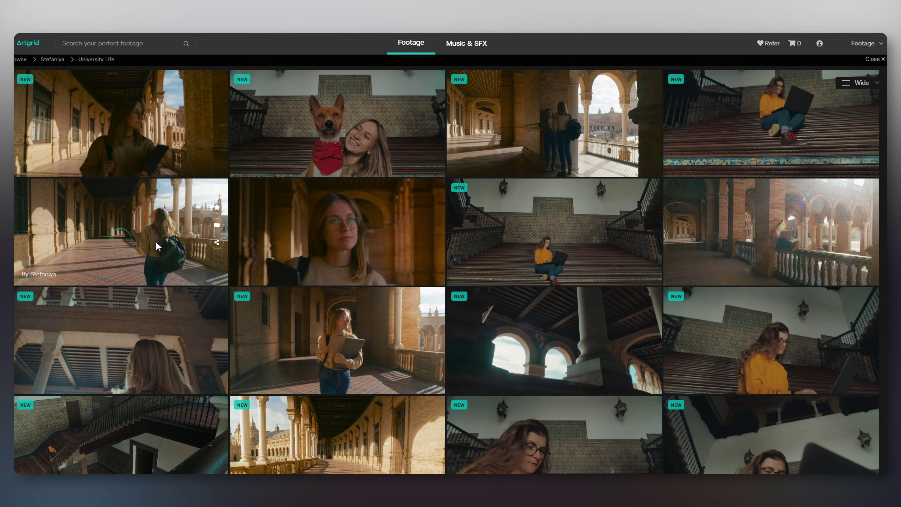
pyautogui.click(156, 245)
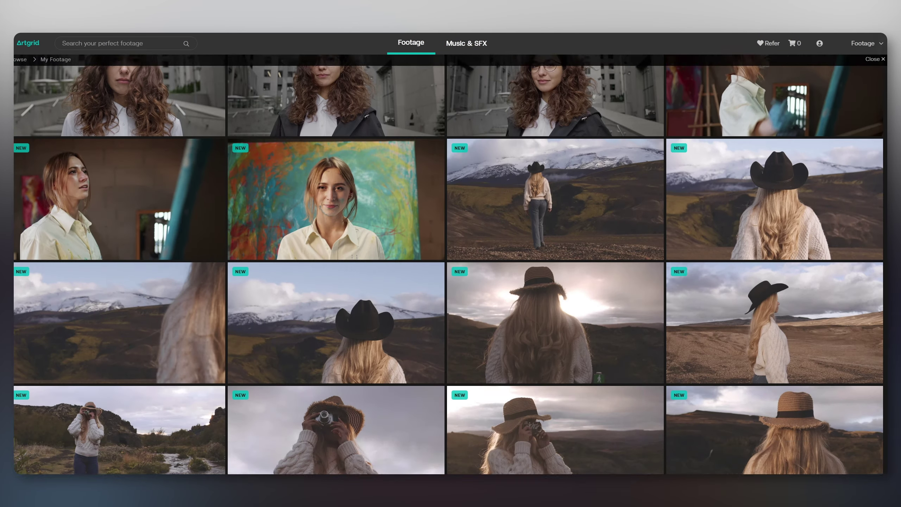
pyautogui.scroll(-10, 451, 264)
pyautogui.scroll(-10, 563, 291)
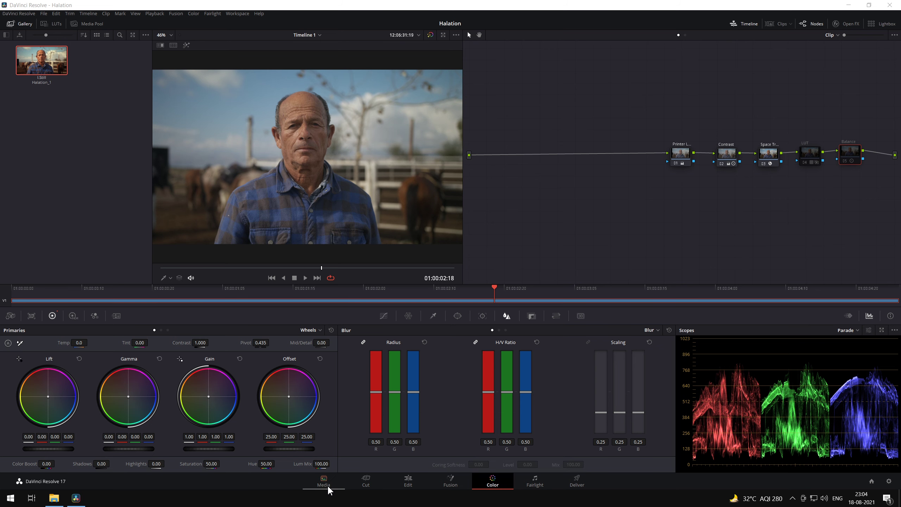
# Add the 16mm Ultrafine Grain clip to the Media Pool as a matte from the Media page
pyautogui.click(324, 483)
pyautogui.rightClick(247, 64)
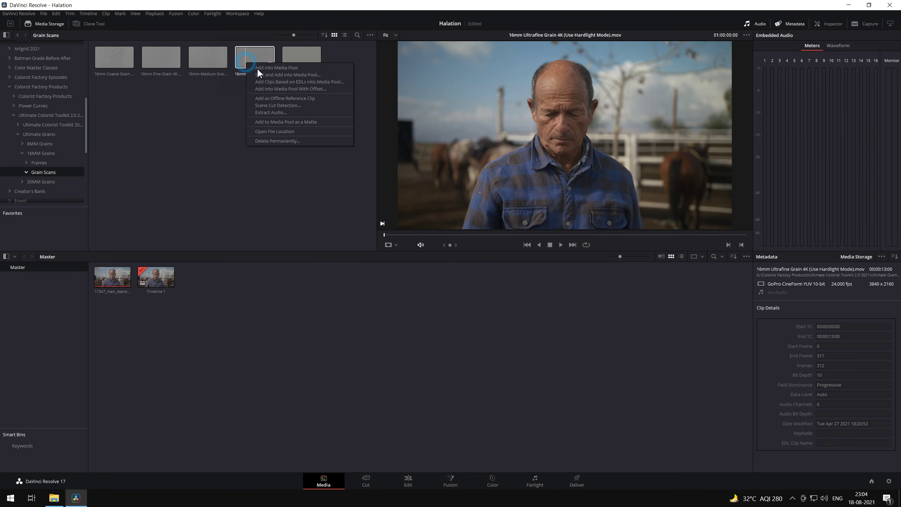
pyautogui.click(283, 122)
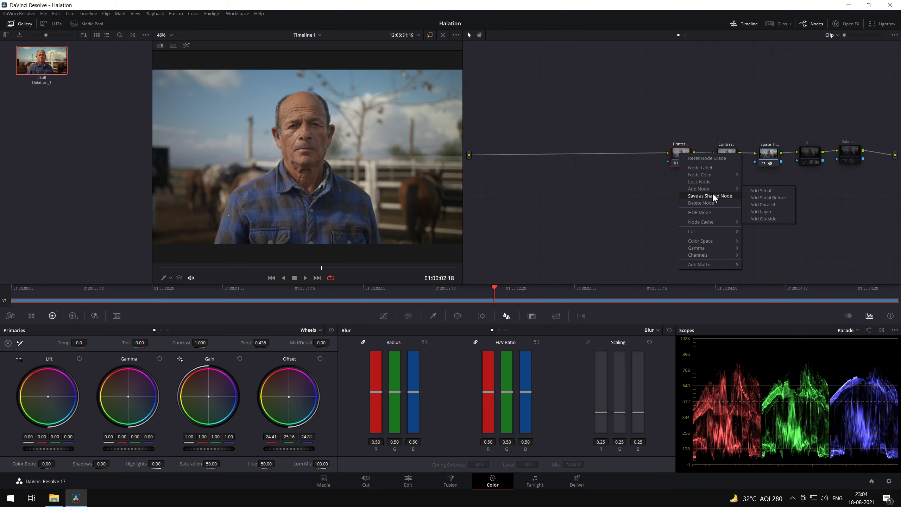
# Insert a serial node before Printer Light and add a layer node beneath it
pyautogui.click(750, 197)
pyautogui.rightClick(590, 156)
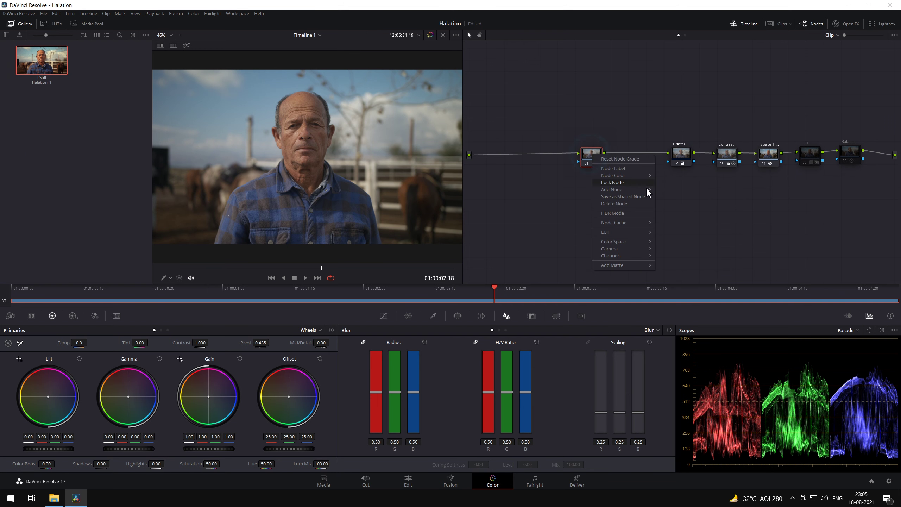
pyautogui.moveTo(647, 190)
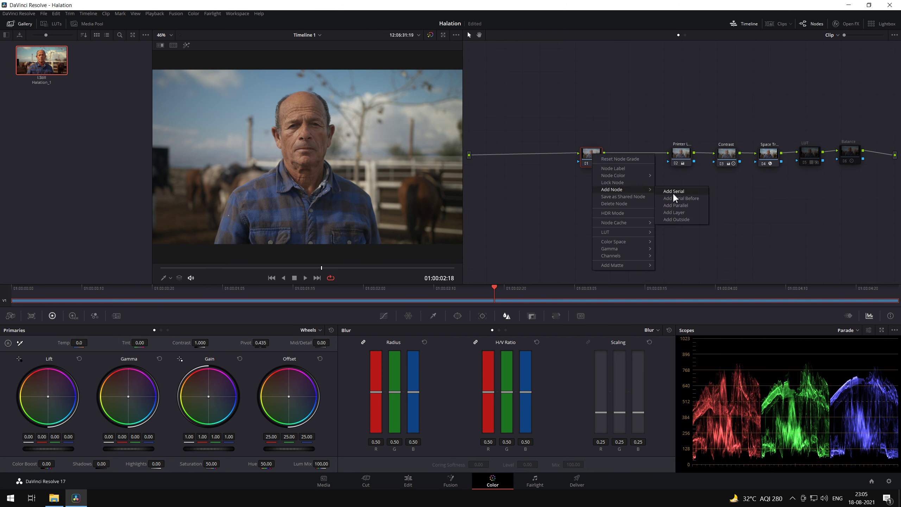
pyautogui.click(676, 213)
# Feed the 16mm grain timeline matte into the layer node
pyautogui.rightClick(592, 182)
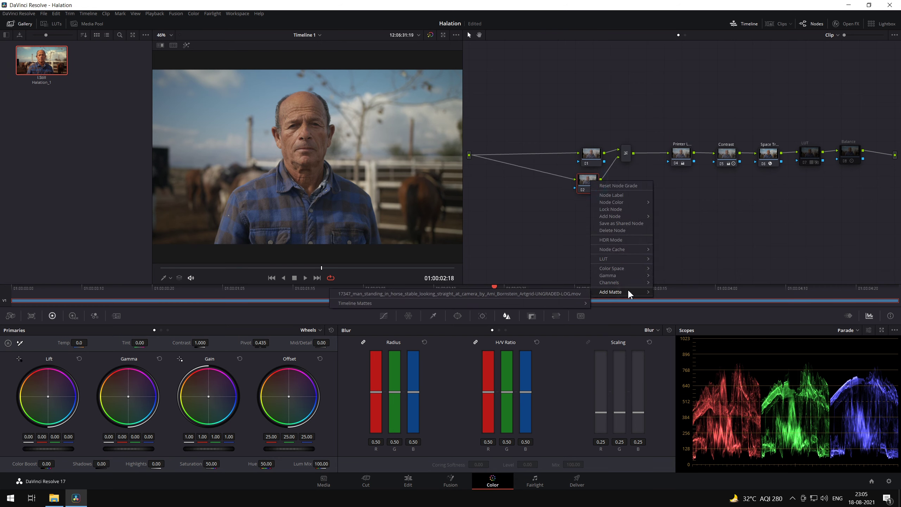
pyautogui.moveTo(570, 303)
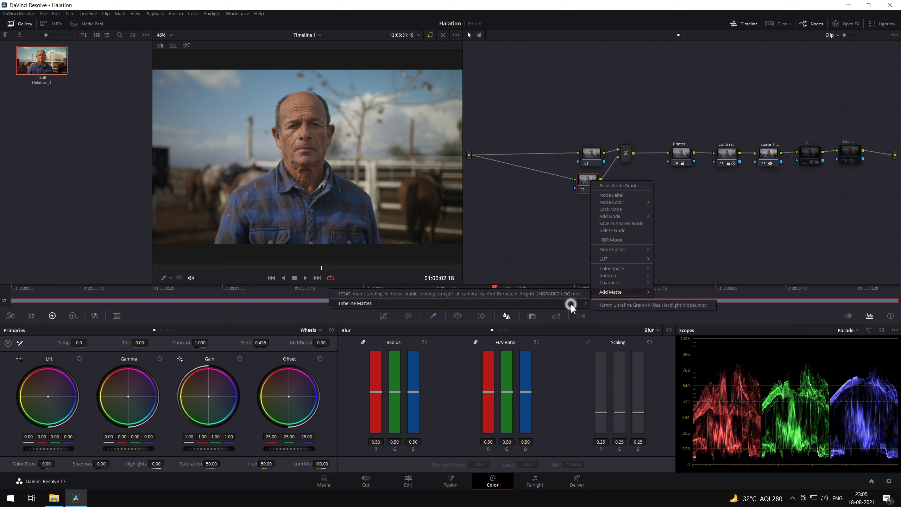
pyautogui.click(615, 308)
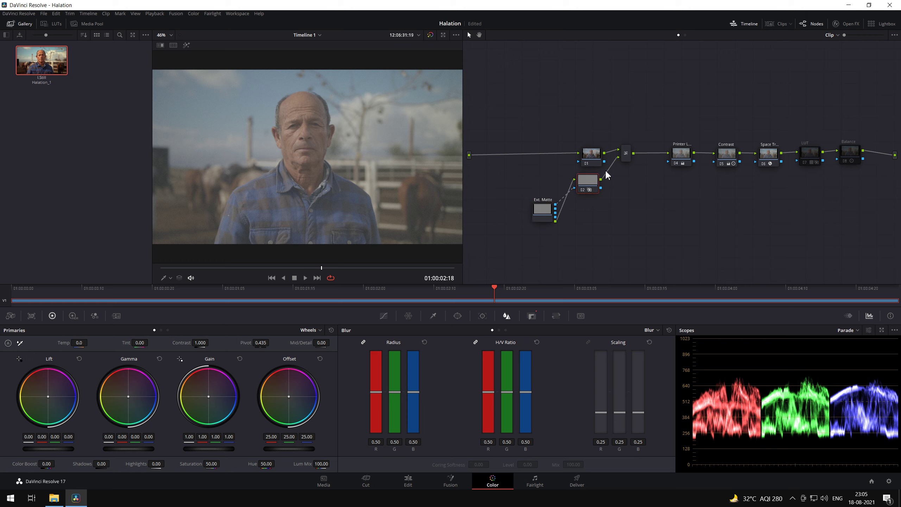
# Change the Layer Mixer's composite mode to blend the grain layer in
pyautogui.rightClick(628, 155)
pyautogui.moveTo(679, 200)
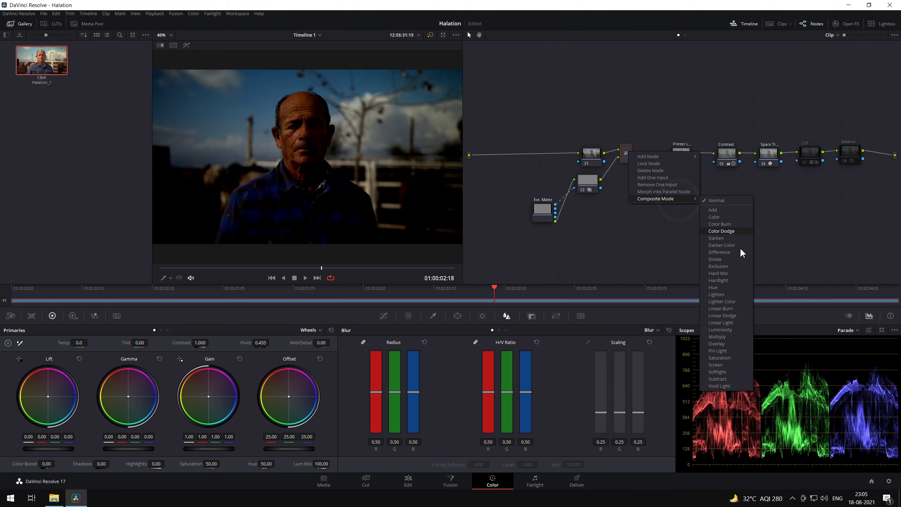
pyautogui.click(719, 340)
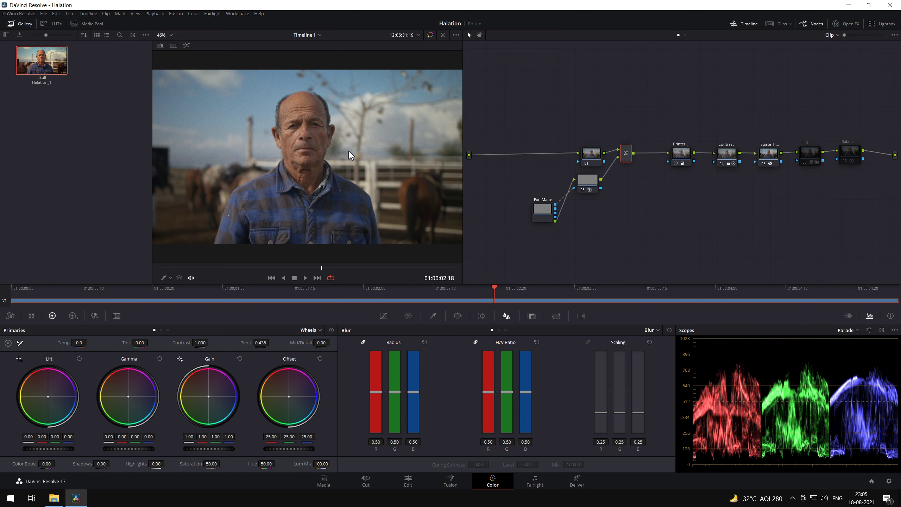
# Disable the Printer Light, Contrast and Space Transform nodes
pyautogui.scroll(6, 348, 149)
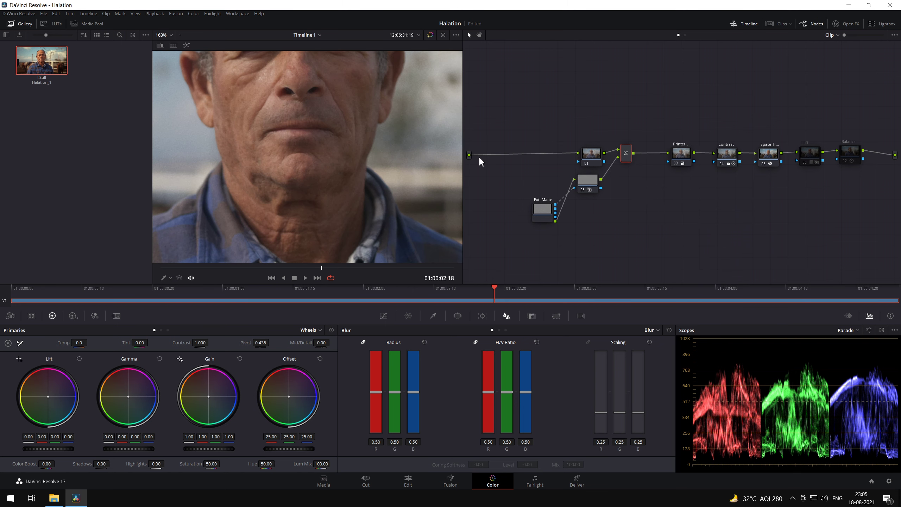
pyautogui.scroll(3, 378, 169)
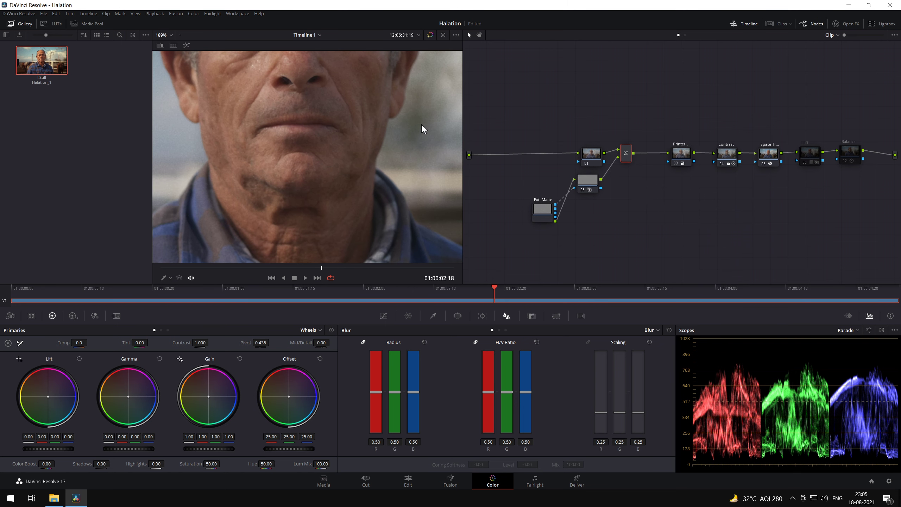
pyautogui.click(676, 164)
pyautogui.click(721, 164)
pyautogui.click(764, 164)
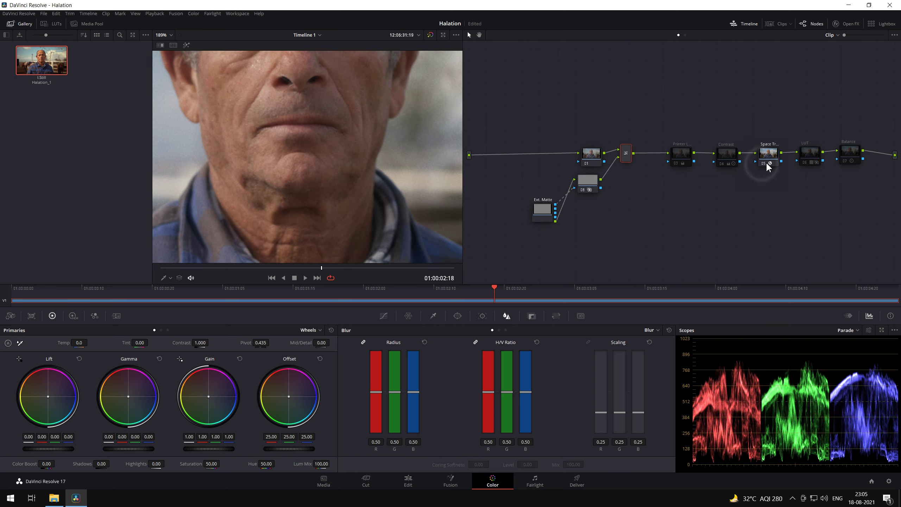
# Zoom in on the face and toggle the grain layer off and on to compare
pyautogui.hotkey('ctrl', '=')
pyautogui.click(591, 189)
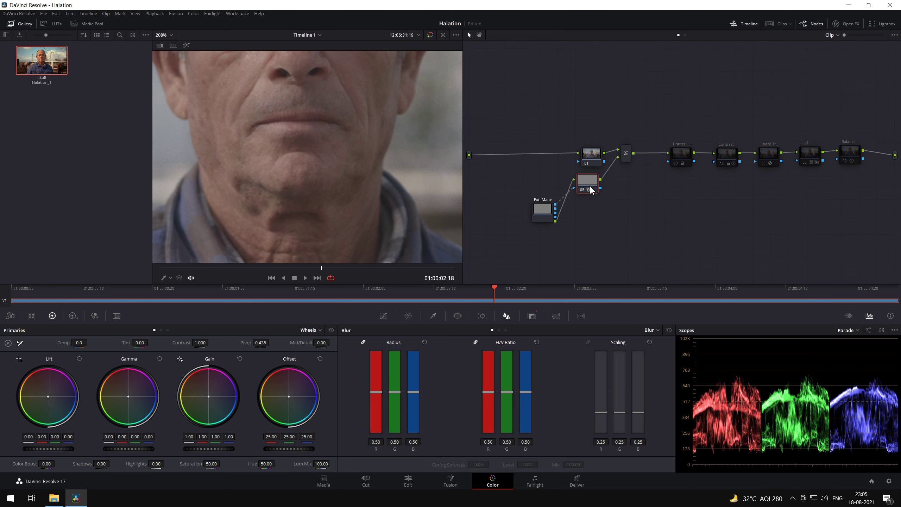
pyautogui.click(584, 191)
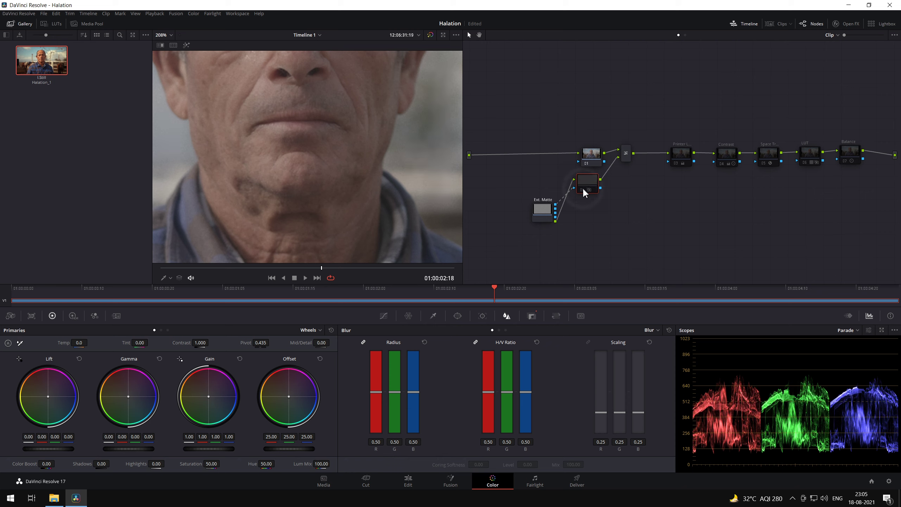
pyautogui.click(584, 191)
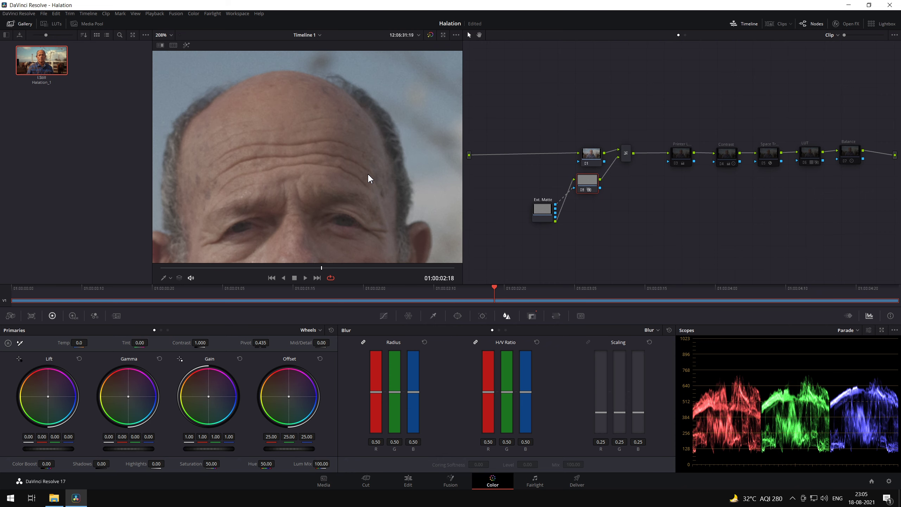
# Set the grain node's Key Output Gain to 1.5 and contrast to 1.184, then fit the viewer
pyautogui.click(585, 186)
pyautogui.click(533, 316)
pyautogui.click(598, 403)
pyautogui.write('1.5')
pyautogui.press('Return')
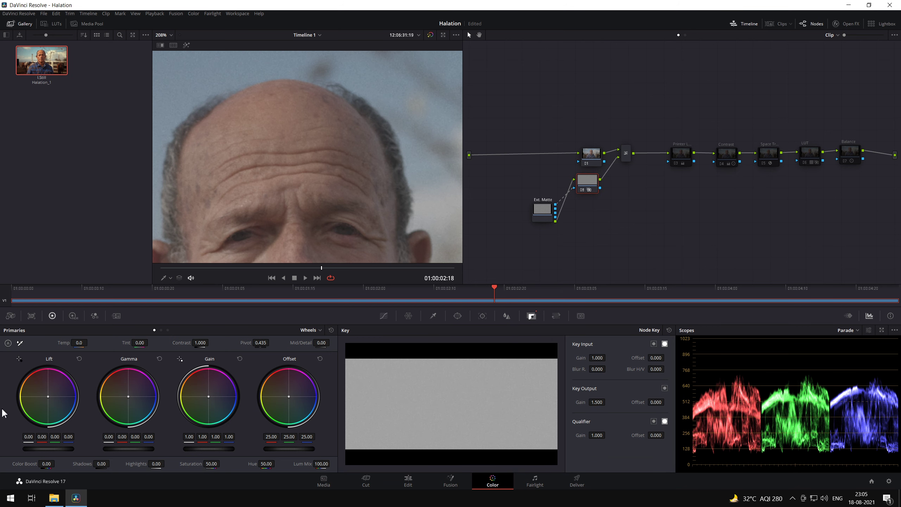
pyautogui.moveTo(183, 342); pyautogui.dragTo(211, 342)
pyautogui.scroll(-8, 256, 174)
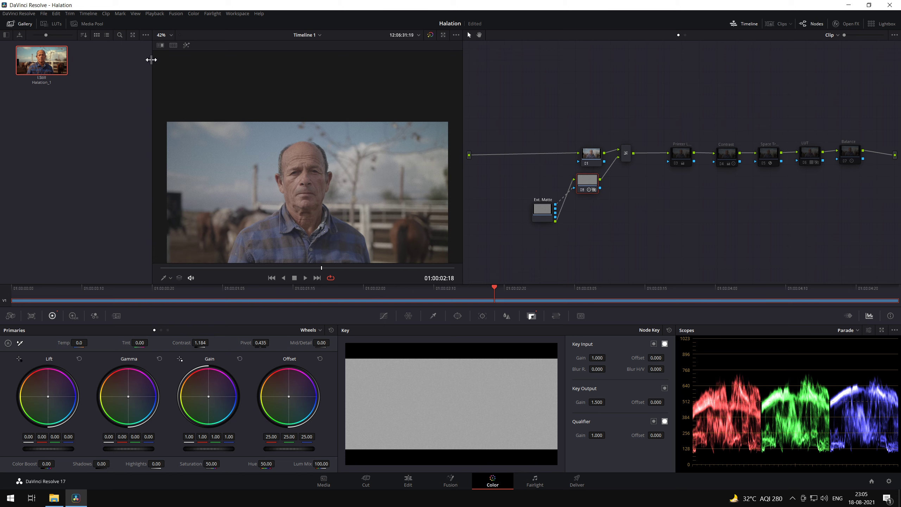
pyautogui.click(162, 35)
pyautogui.click(162, 46)
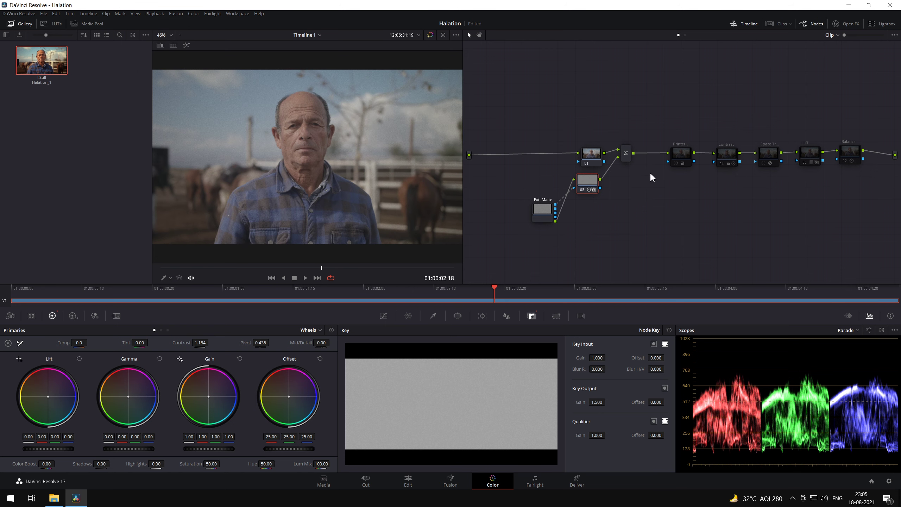
# Clean up the node graph layout
pyautogui.click(627, 162)
pyautogui.click(595, 156)
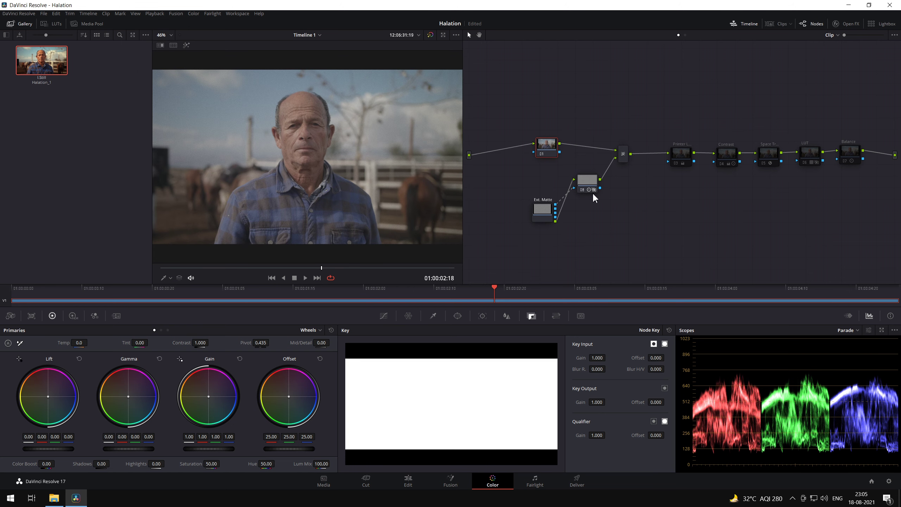
pyautogui.rightClick(604, 229)
pyautogui.click(644, 307)
# Add a serial node after the layer mixer above the chain, and begin labelling the grain node
pyautogui.rightClick(603, 162)
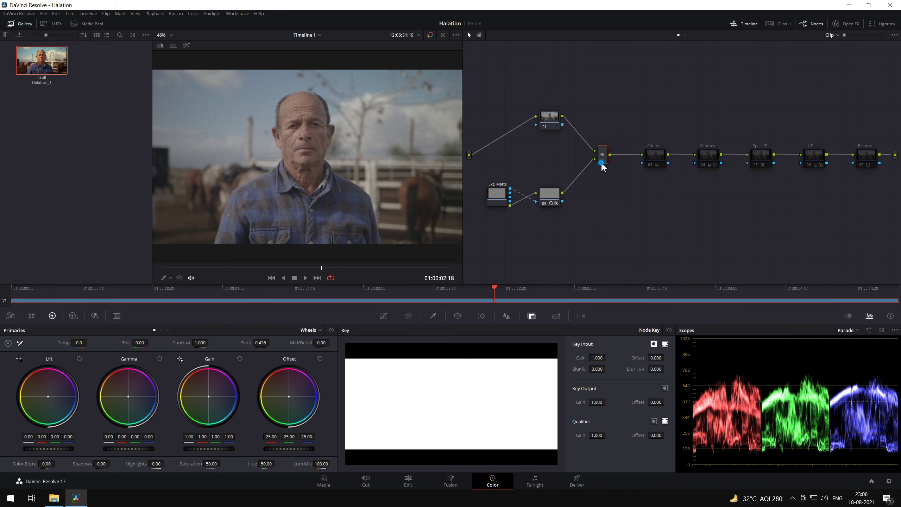
pyautogui.click(684, 170)
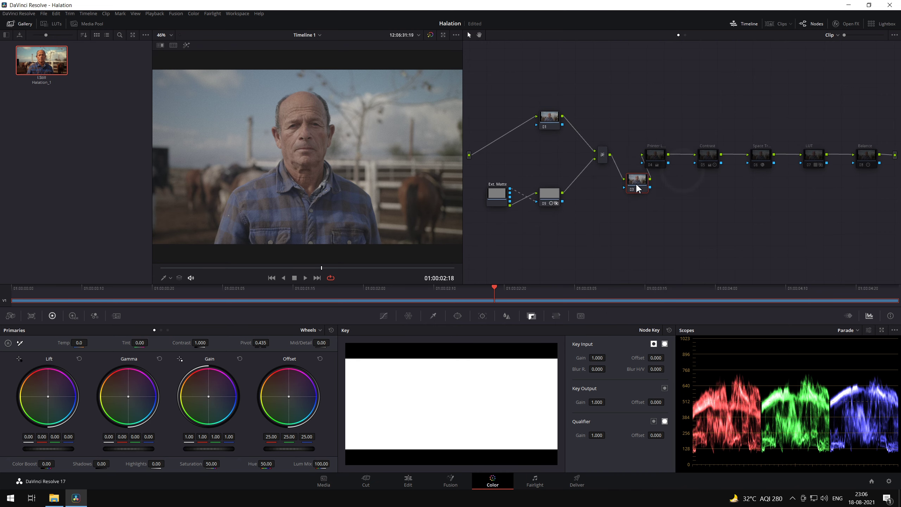
pyautogui.moveTo(636, 183); pyautogui.dragTo(625, 94)
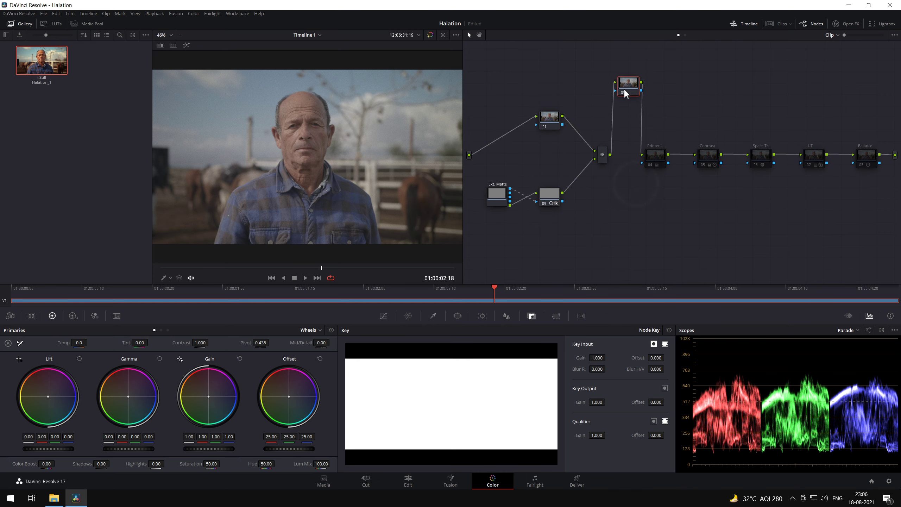
pyautogui.rightClick(550, 199)
pyautogui.click(568, 210)
# Label the new top node Halation and add a serial node after it
pyautogui.rightClick(629, 87)
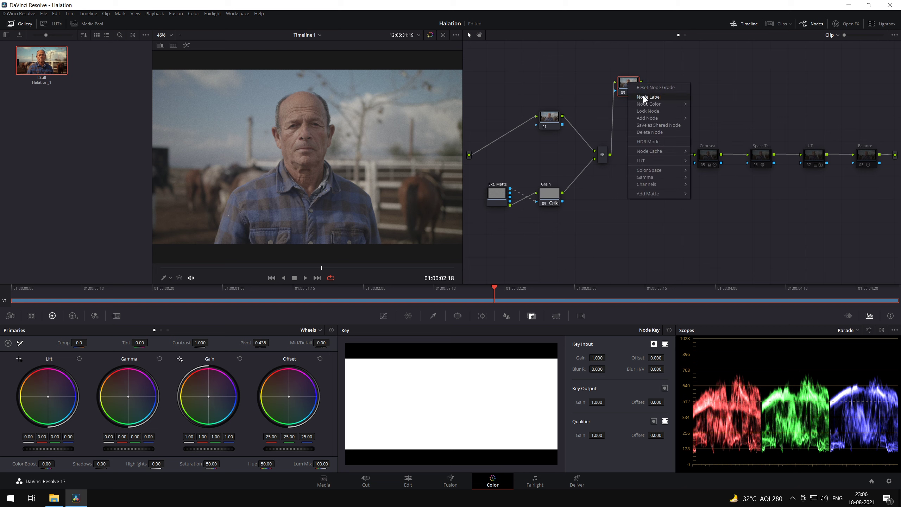
pyautogui.click(644, 95)
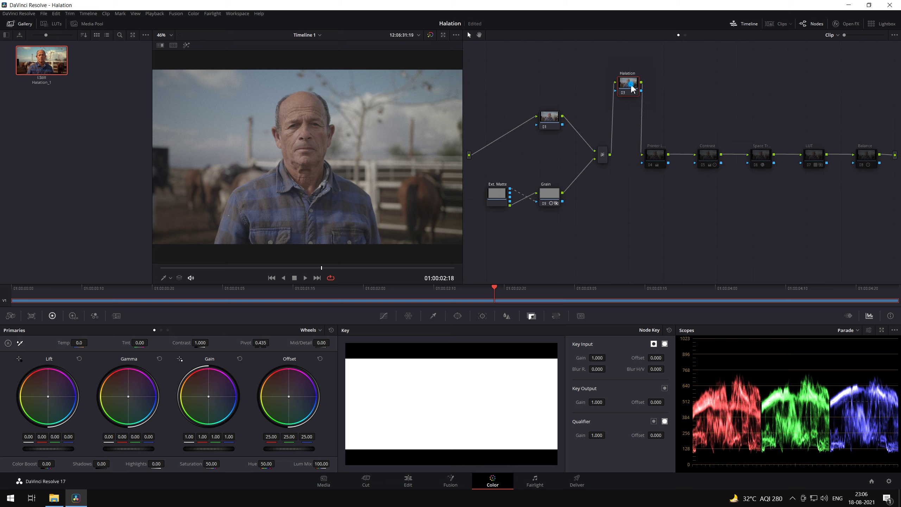
pyautogui.rightClick(633, 89)
pyautogui.click(706, 121)
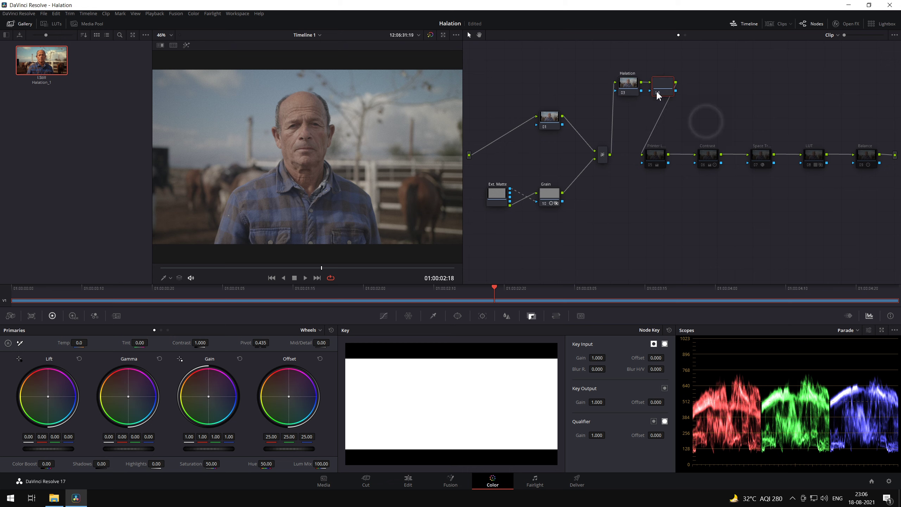
# Add a layer node below node 04 and a serial node after its layer mixer
pyautogui.rightClick(657, 96)
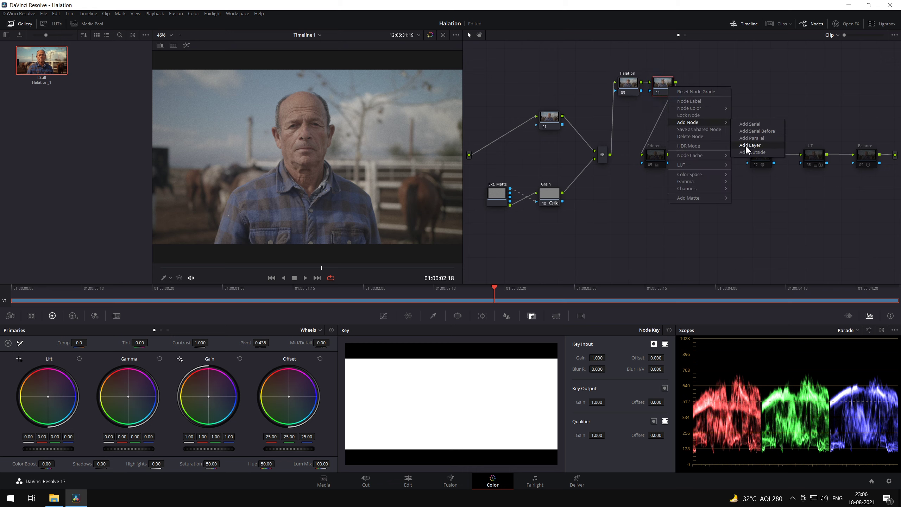
pyautogui.click(746, 146)
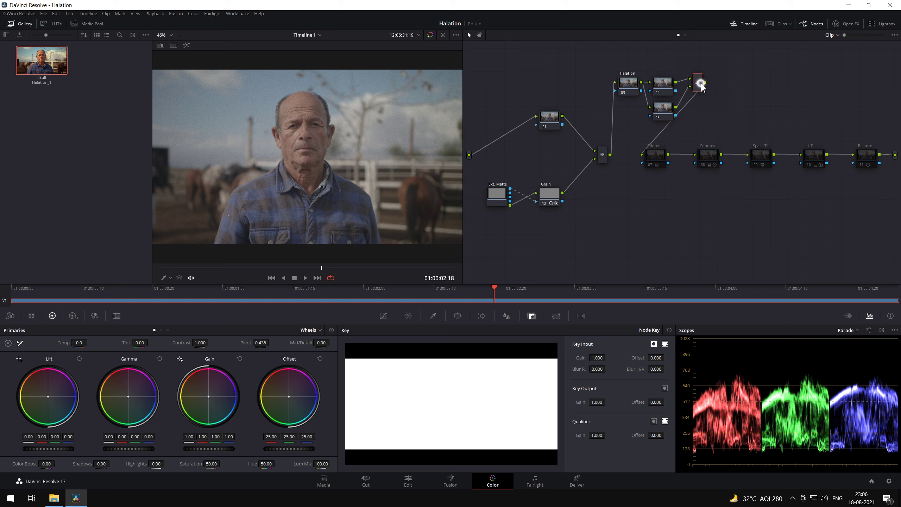
pyautogui.rightClick(701, 84)
pyautogui.moveTo(760, 132)
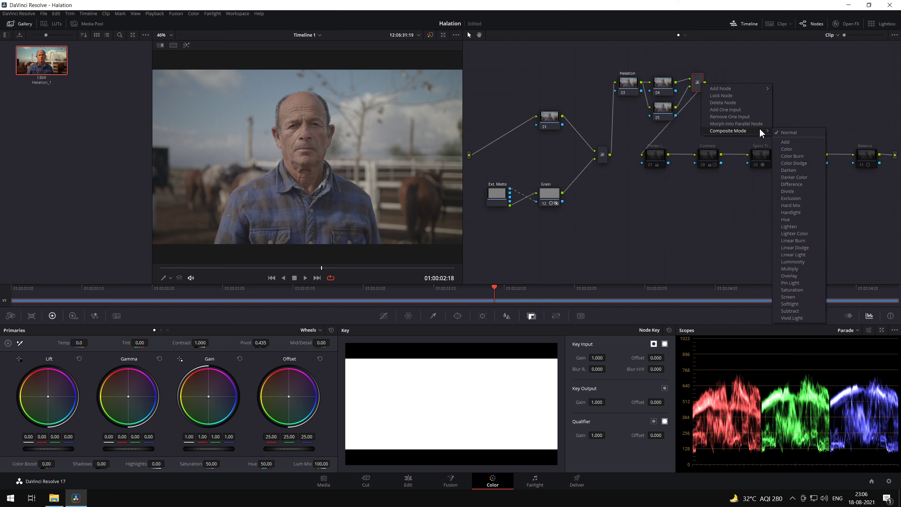
pyautogui.moveTo(750, 91)
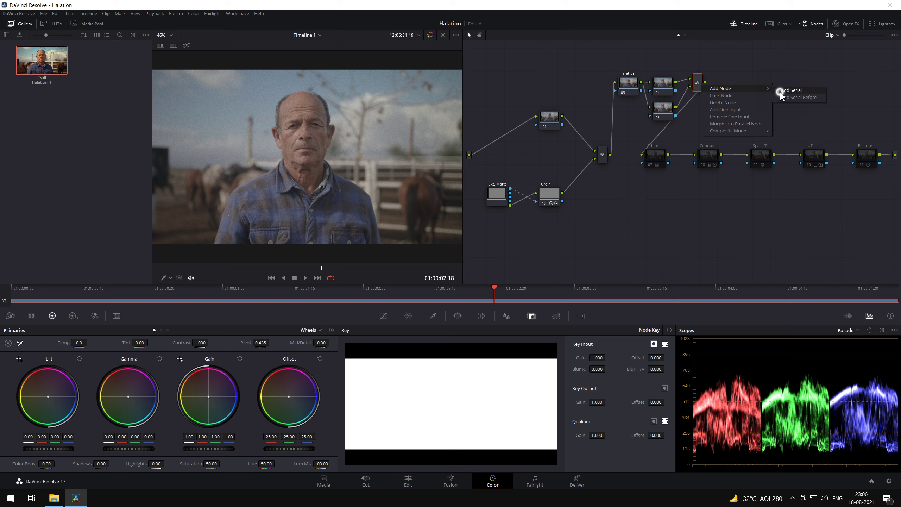
pyautogui.click(780, 93)
# Group the upper branch into a compound node and rename it 'Halation'
pyautogui.moveTo(753, 53); pyautogui.dragTo(619, 123)
pyautogui.rightClick(665, 113)
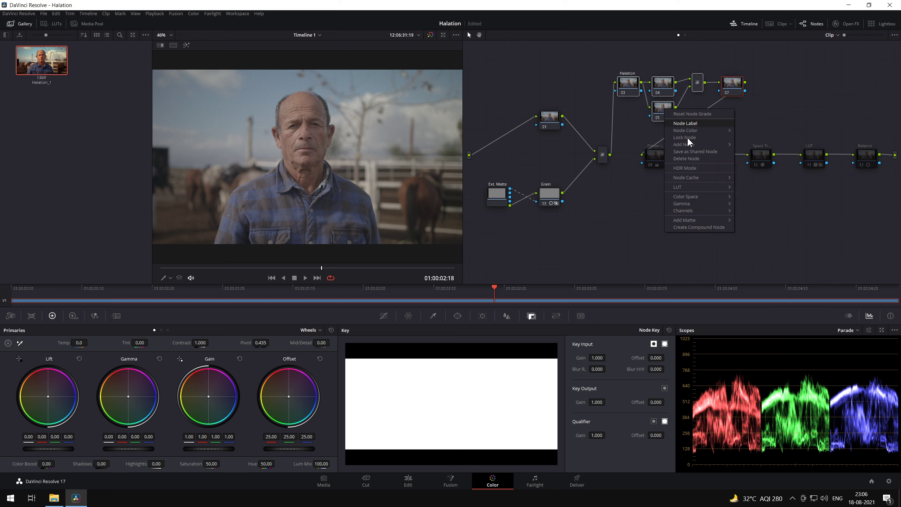
pyautogui.click(694, 229)
pyautogui.moveTo(660, 113); pyautogui.dragTo(620, 97)
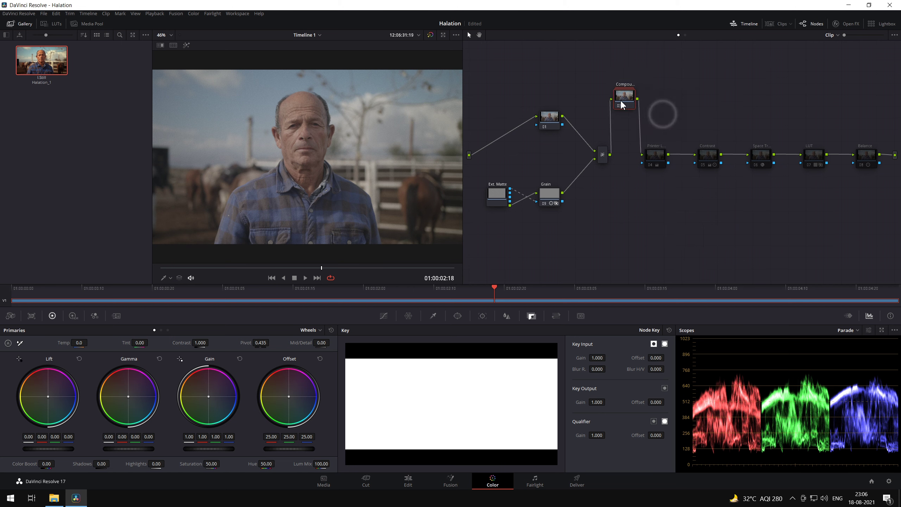
pyautogui.rightClick(625, 100)
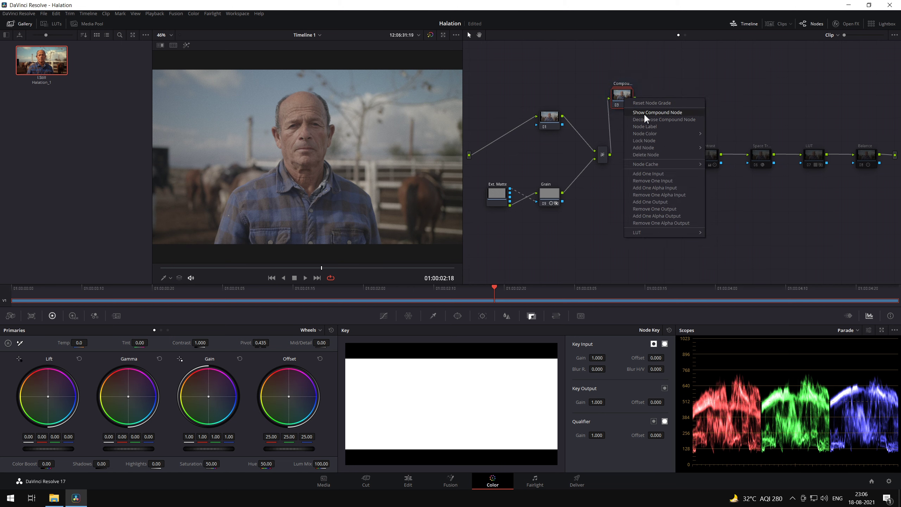
pyautogui.click(645, 126)
pyautogui.write('Halation')
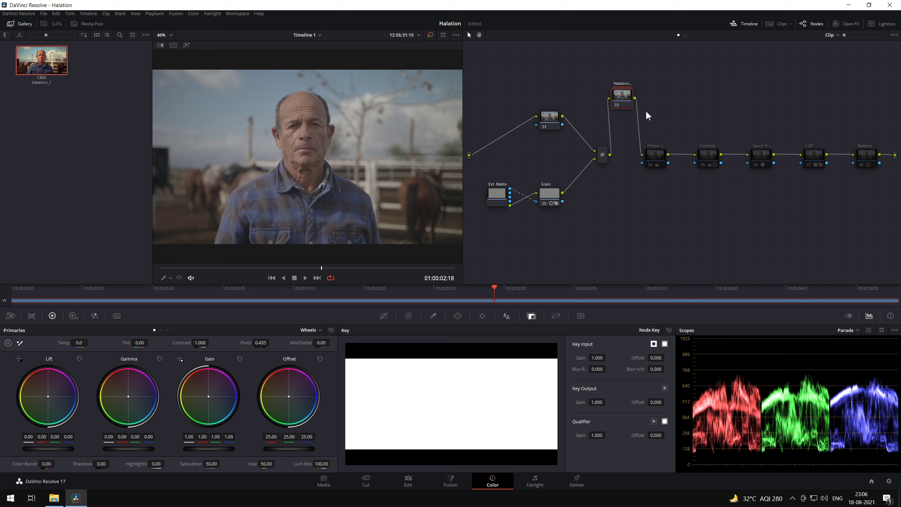
# Open the Halation compound and apply a Color Space Transform to node 01
pyautogui.rightClick(631, 96)
pyautogui.click(637, 107)
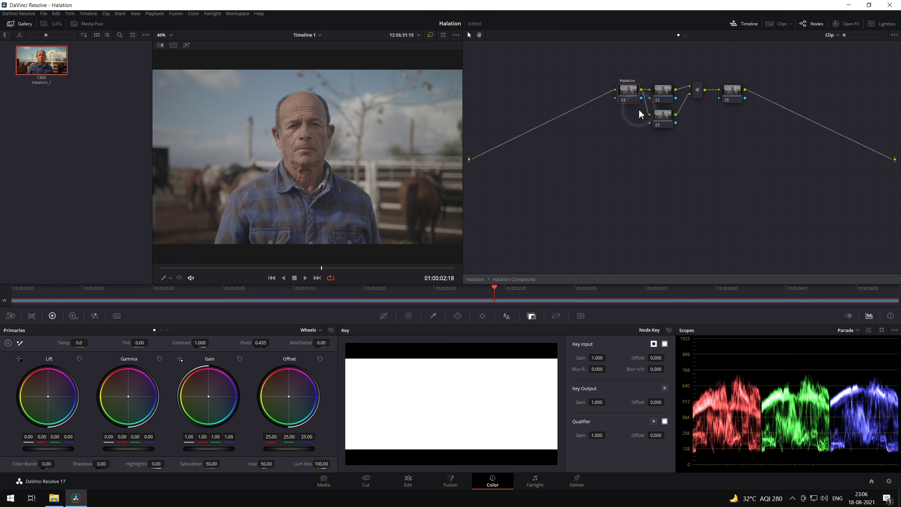
pyautogui.moveTo(634, 95); pyautogui.dragTo(596, 100)
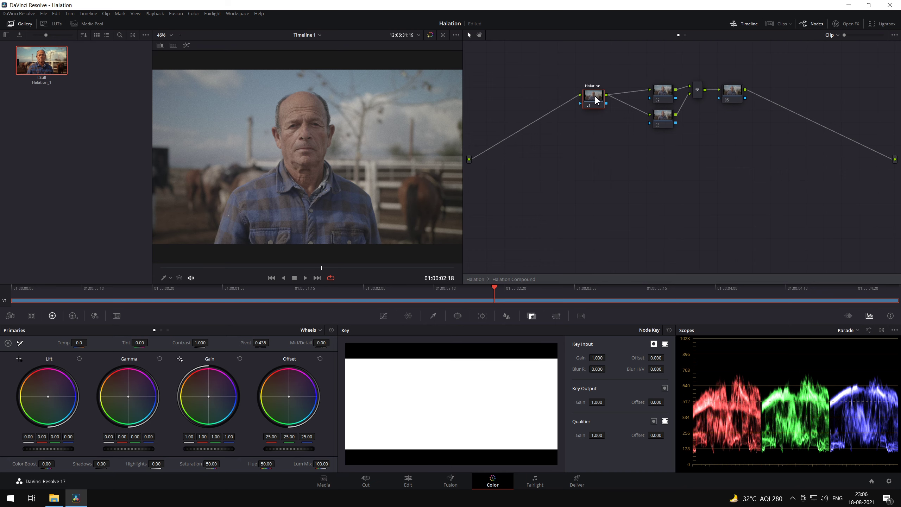
pyautogui.click(845, 23)
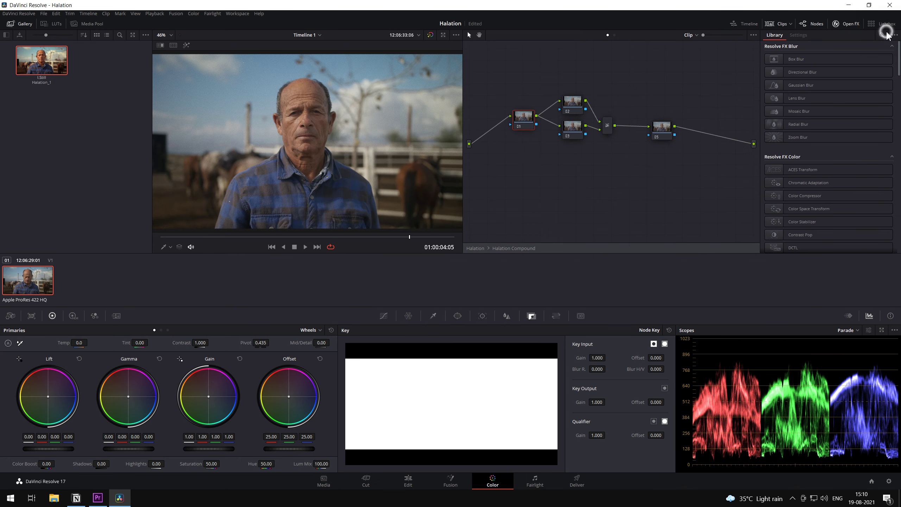
pyautogui.click(886, 35)
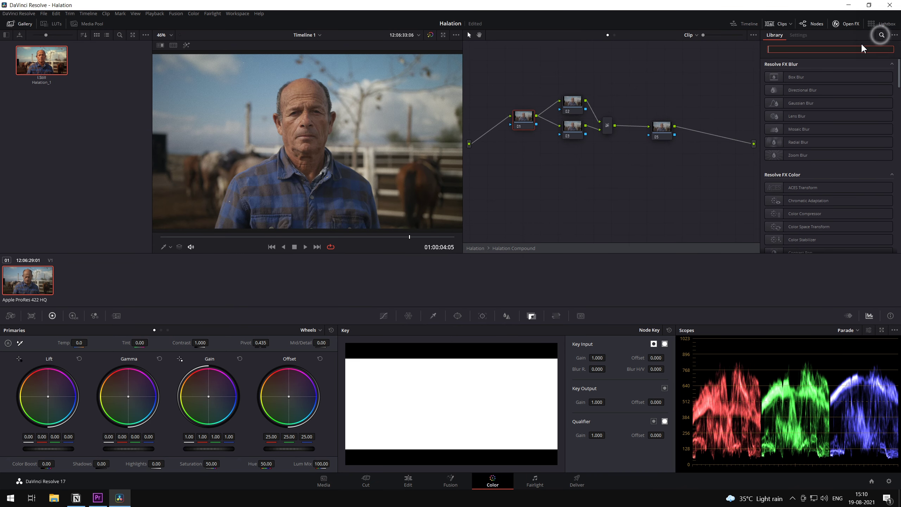
pyautogui.write('color')
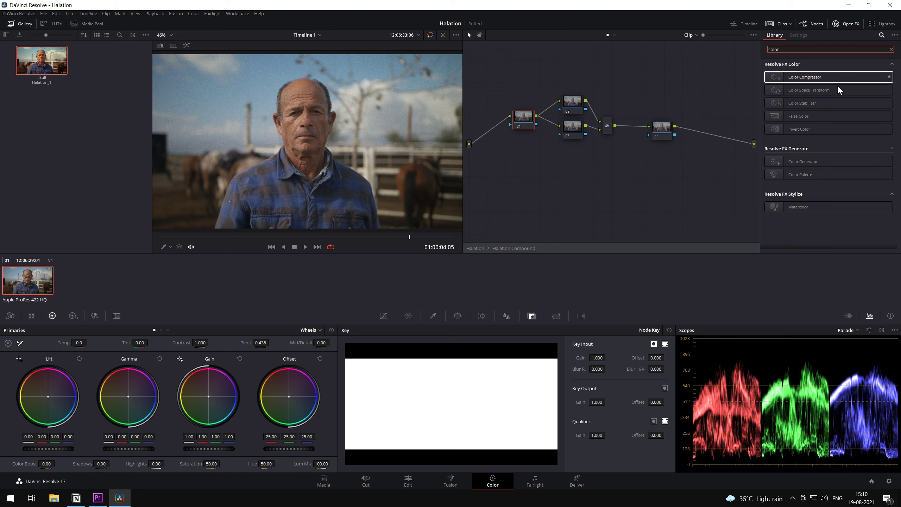
pyautogui.moveTo(837, 89); pyautogui.dragTo(522, 119)
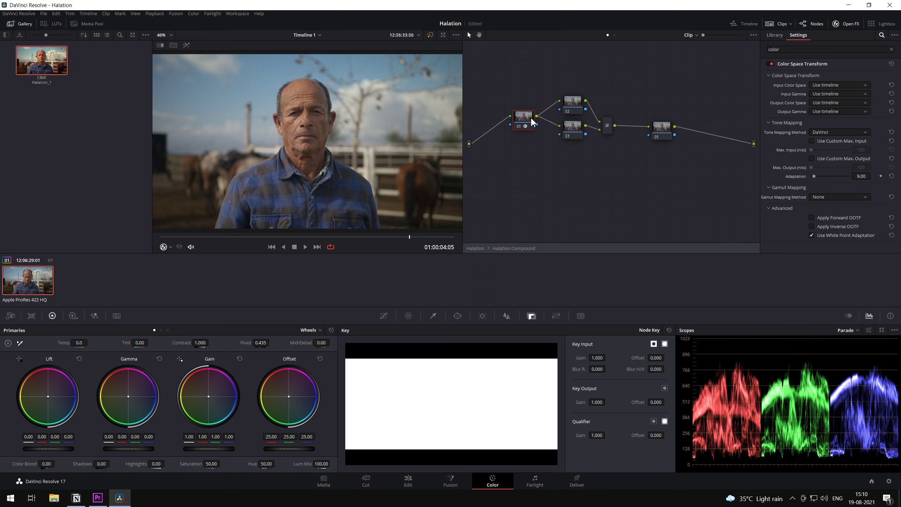
# Set node 01's transform gamma from Blackmagic Design 4.6K Film to Linear
pyautogui.click(815, 93)
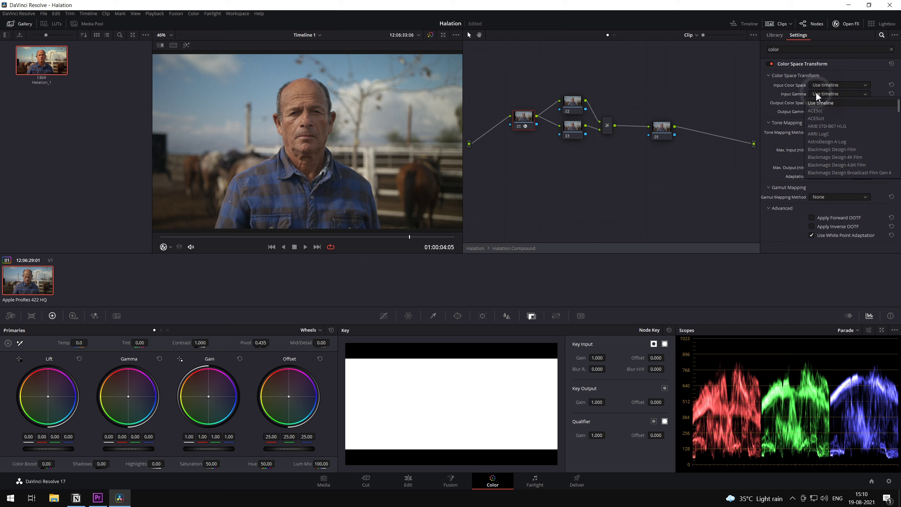
pyautogui.click(829, 165)
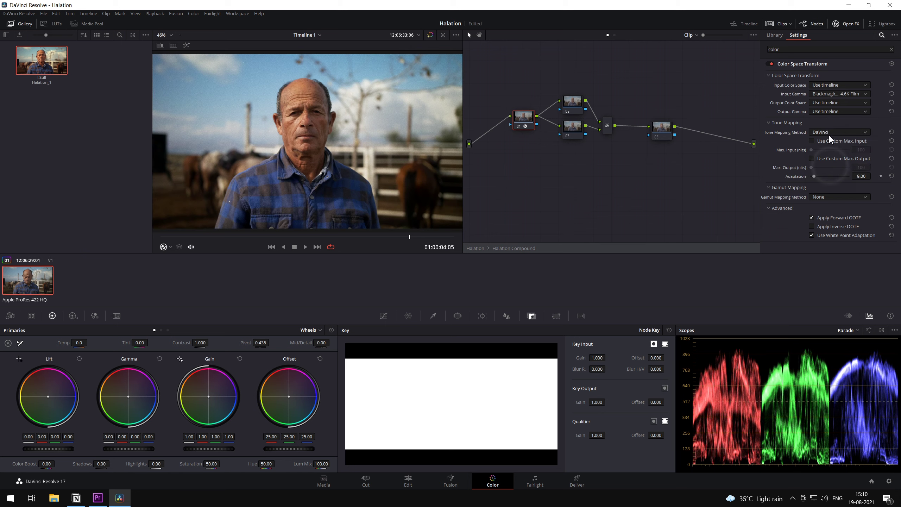
pyautogui.click(821, 111)
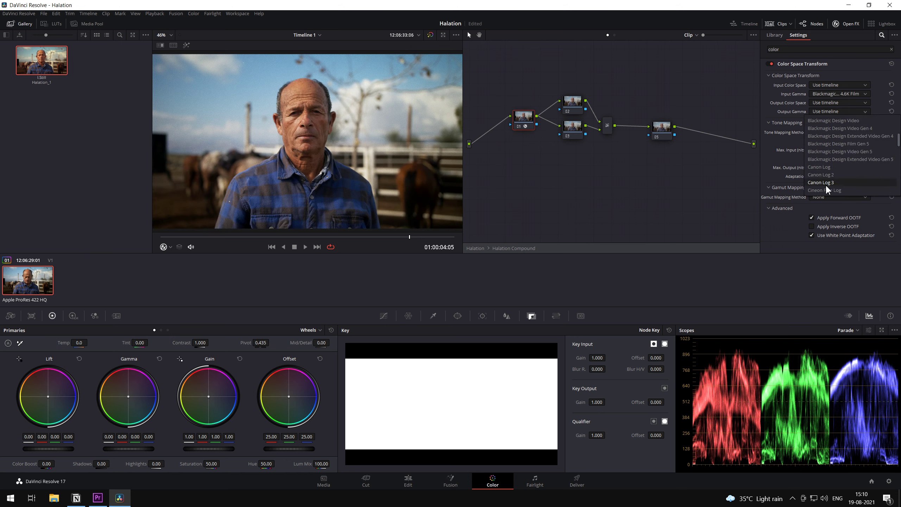
pyautogui.scroll(-5, 825, 180)
pyautogui.scroll(-3, 823, 157)
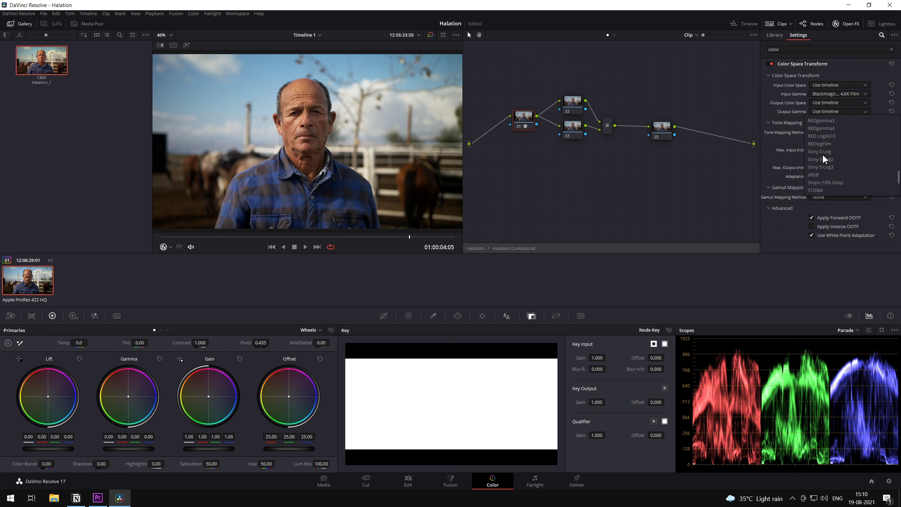
pyautogui.scroll(-1, 826, 171)
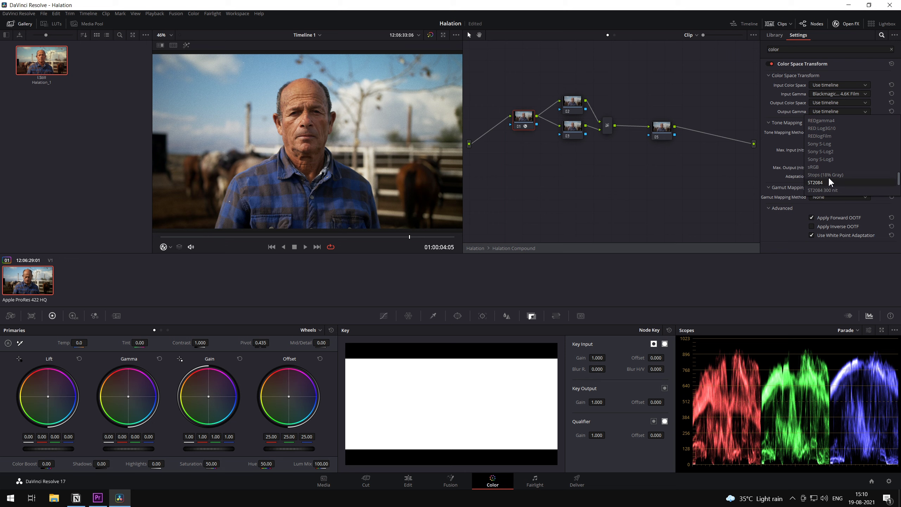
pyautogui.scroll(12, 827, 175)
pyautogui.click(813, 160)
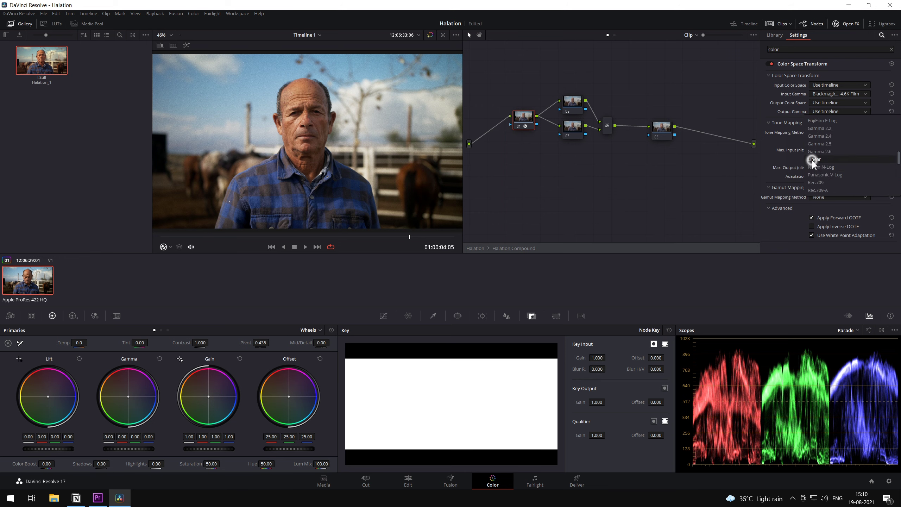
# Apply a Color Space Transform to node 05 converting Linear back to Blackmagic Design 4.6K Film
pyautogui.click(662, 127)
pyautogui.moveTo(801, 91); pyautogui.dragTo(666, 131)
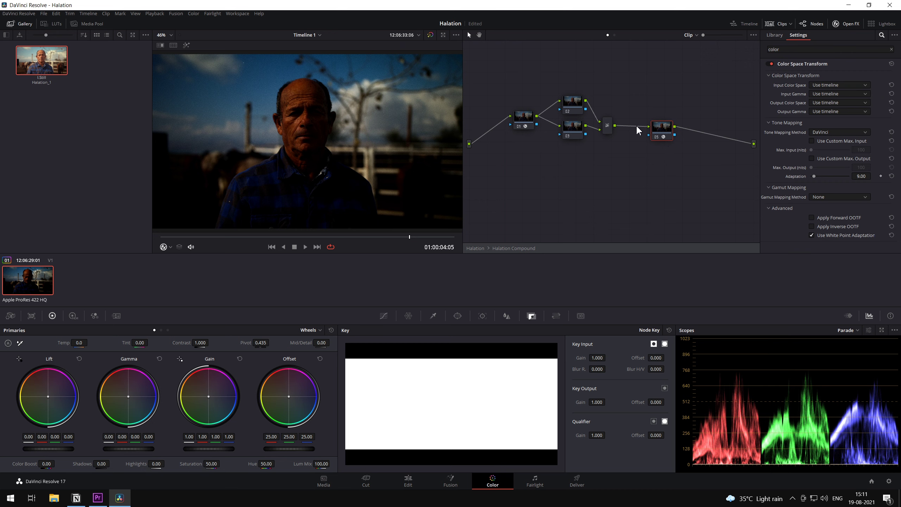
pyautogui.click(827, 95)
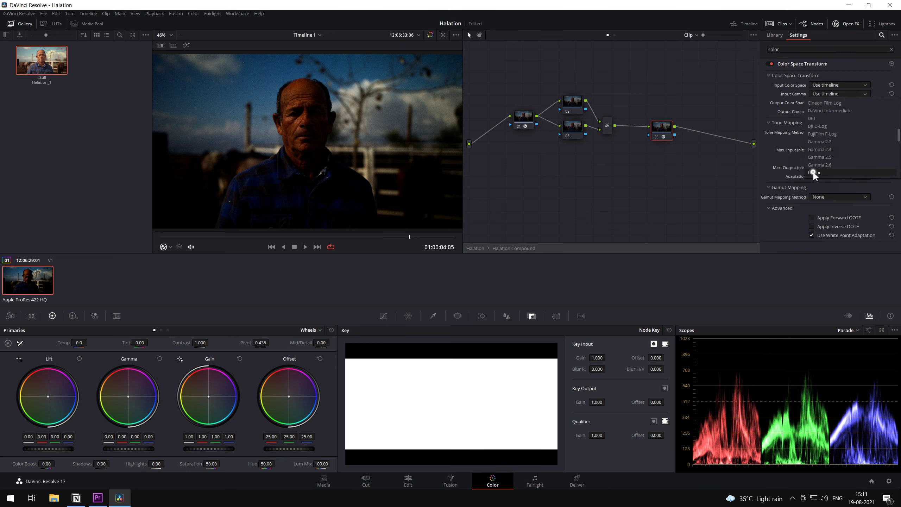
pyautogui.click(814, 173)
pyautogui.click(817, 111)
pyautogui.click(821, 183)
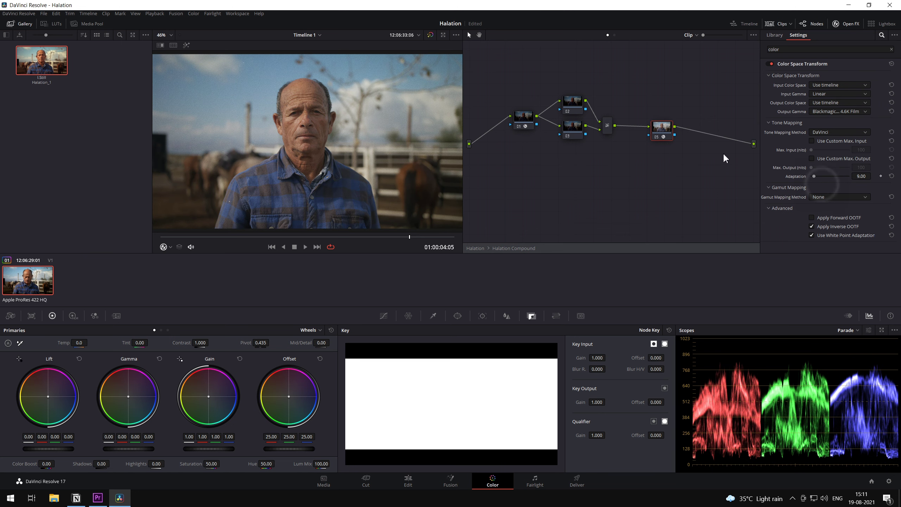
pyautogui.moveTo(577, 135); pyautogui.dragTo(566, 170)
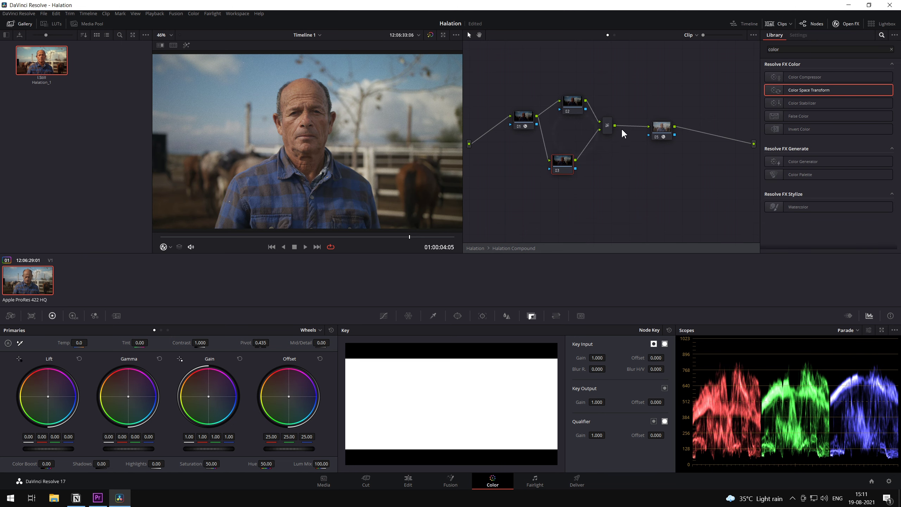
pyautogui.moveTo(607, 126); pyautogui.dragTo(617, 127)
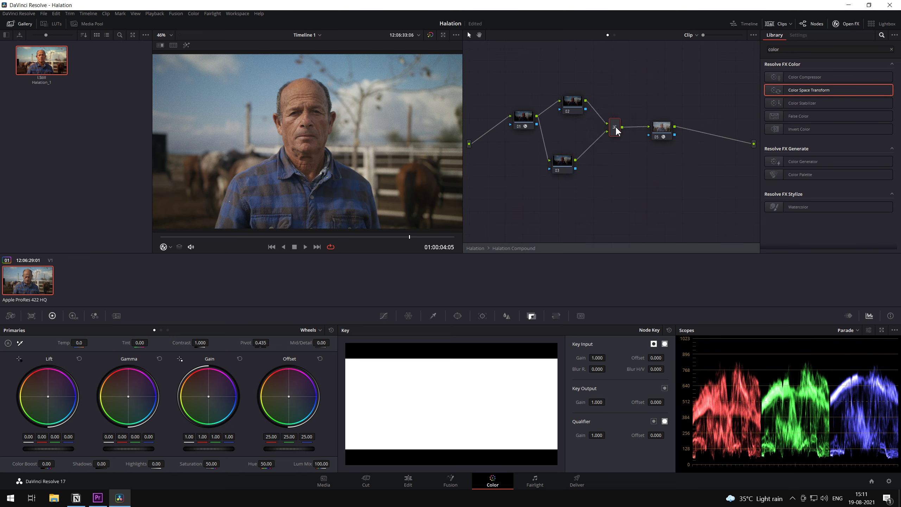
pyautogui.click(567, 167)
pyautogui.click(384, 316)
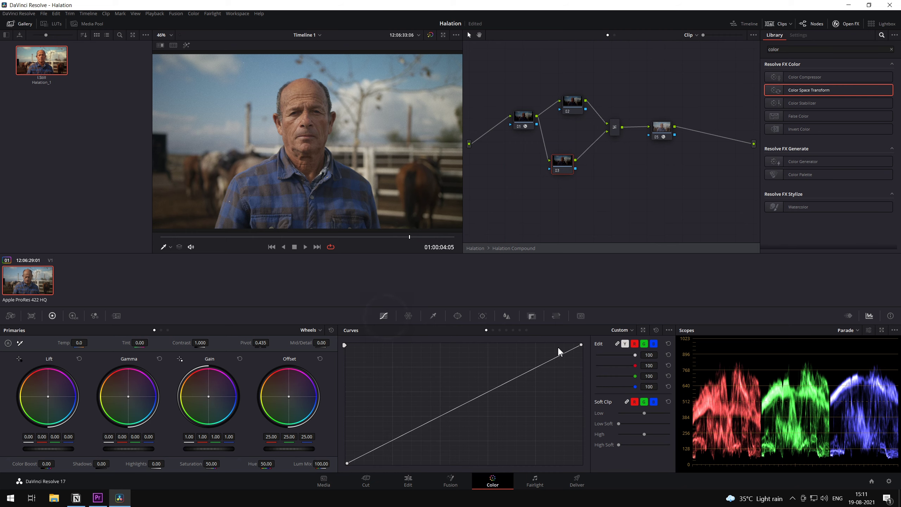
pyautogui.rightClick(615, 133)
pyautogui.moveTo(650, 179)
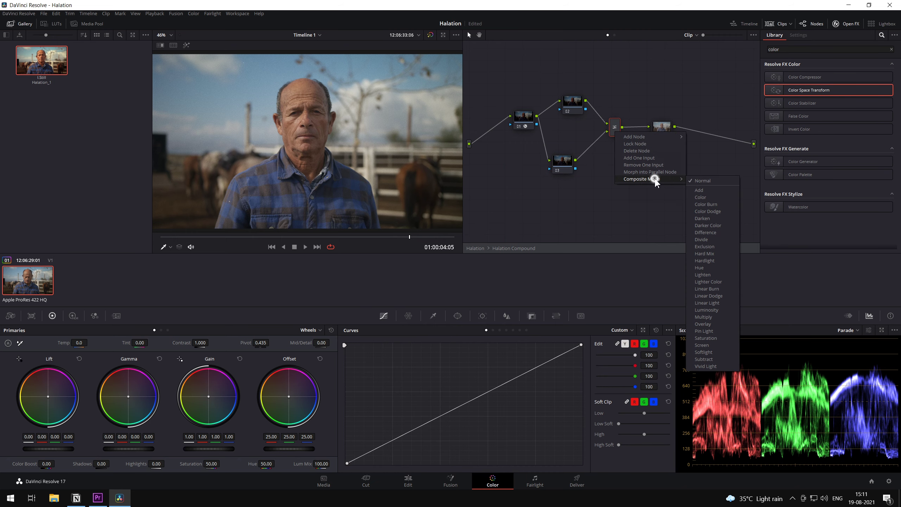
pyautogui.click(697, 192)
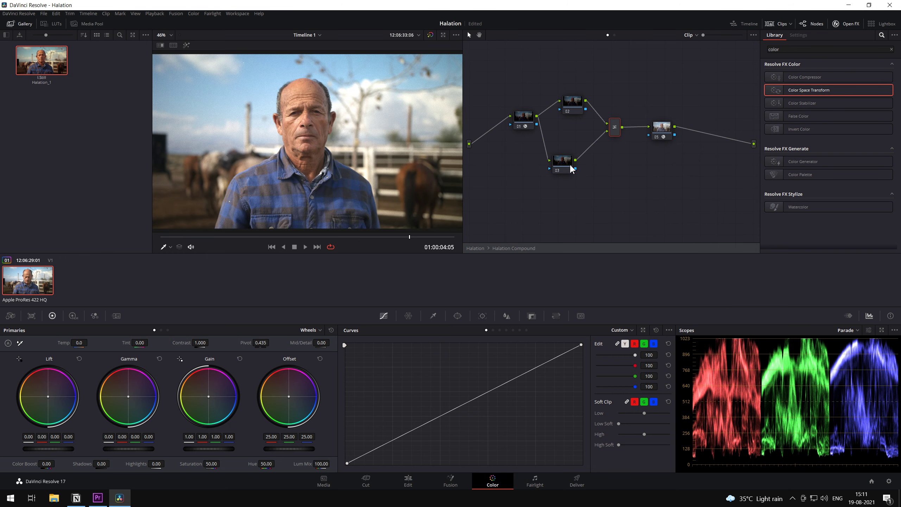
pyautogui.moveTo(580, 344); pyautogui.dragTo(610, 426)
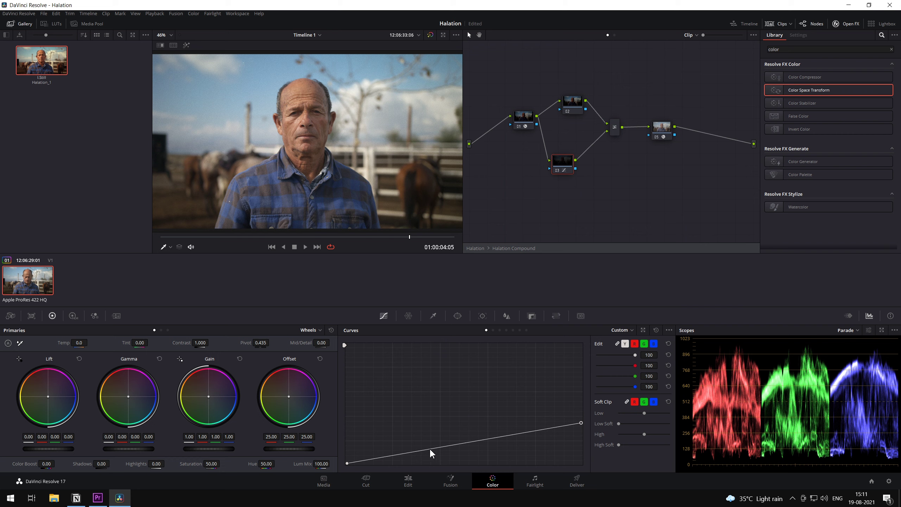
pyautogui.moveTo(431, 453); pyautogui.dragTo(366, 470)
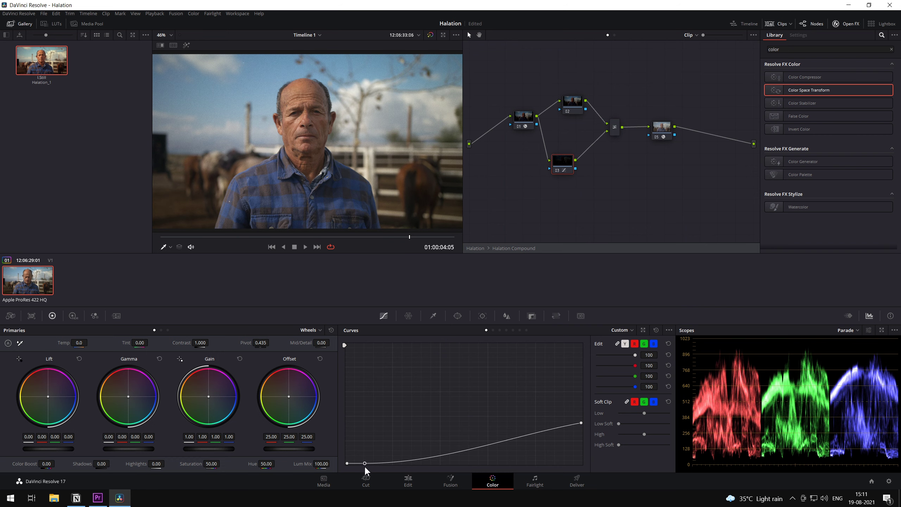
pyautogui.moveTo(581, 424)
pyautogui.mouseDown()
pyautogui.moveTo(590, 405)
pyautogui.moveTo(591, 413)
pyautogui.mouseUp()
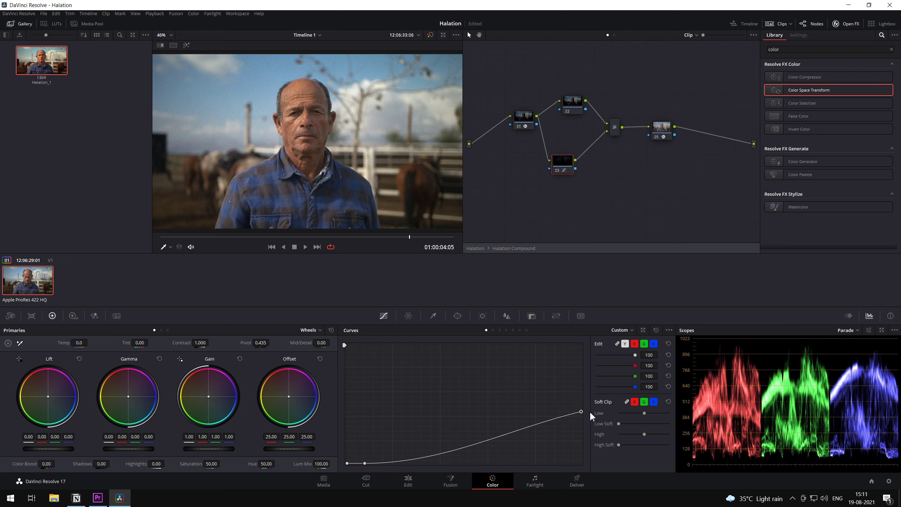
pyautogui.scroll(10, 303, 108)
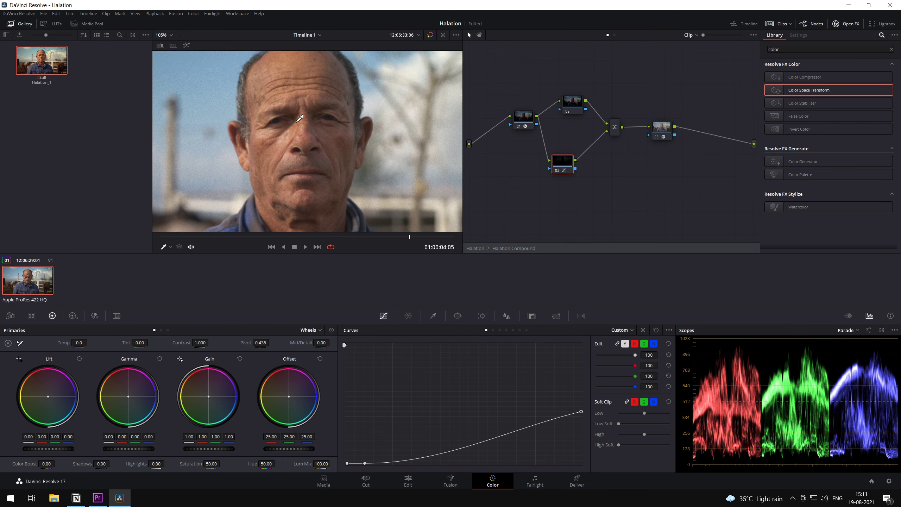
pyautogui.scroll(3, 285, 140)
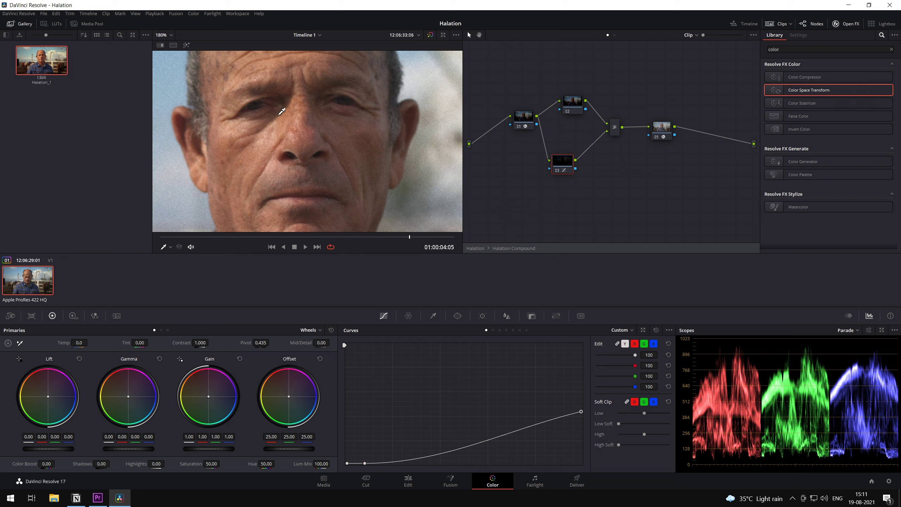
# Add a serial node after node 03 and bring up its Blur controls
pyautogui.rightClick(559, 170)
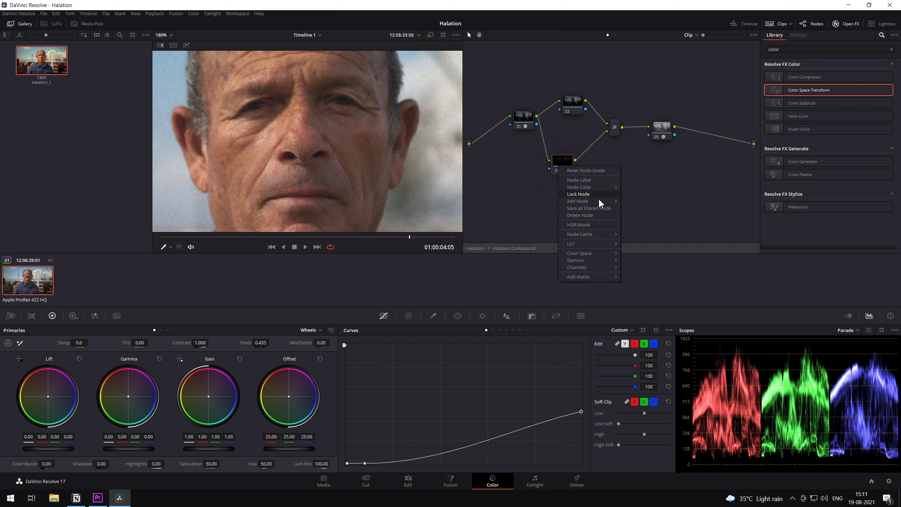
pyautogui.moveTo(596, 200)
pyautogui.click(639, 205)
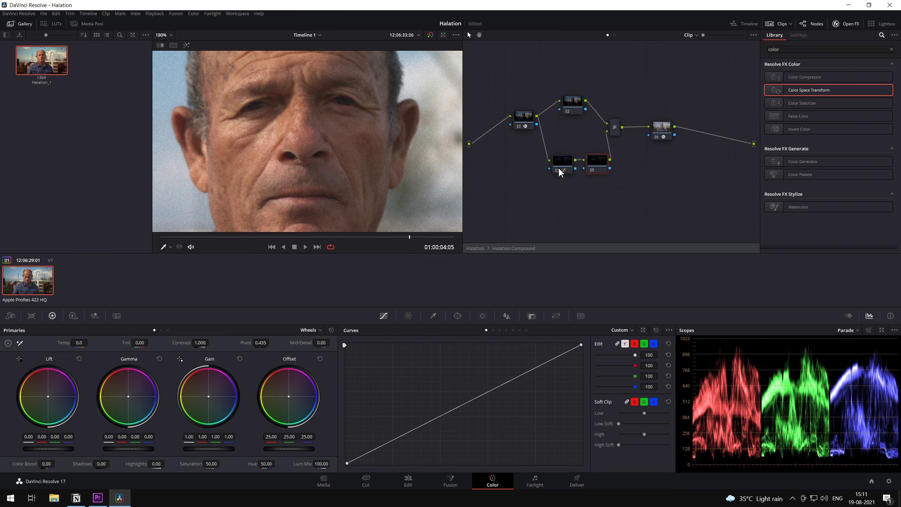
pyautogui.click(505, 318)
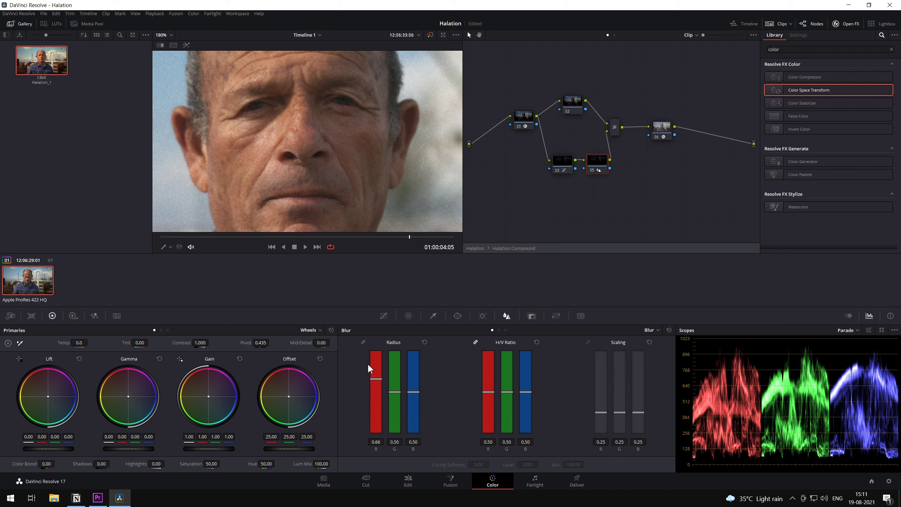
# Drag the red blur radius up and down, returning it to 0.00
pyautogui.moveTo(374, 394); pyautogui.dragTo(377, 356)
pyautogui.scroll(-3, 307, 187)
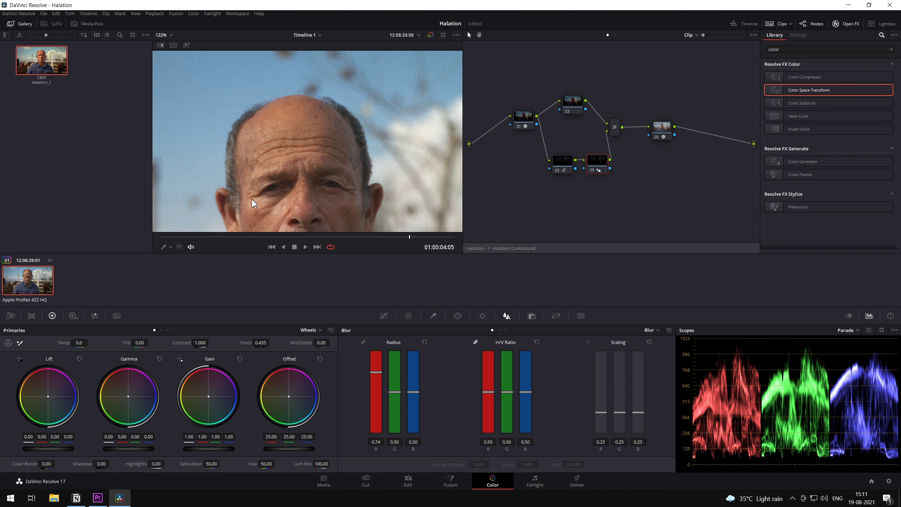
pyautogui.scroll(-6, 253, 195)
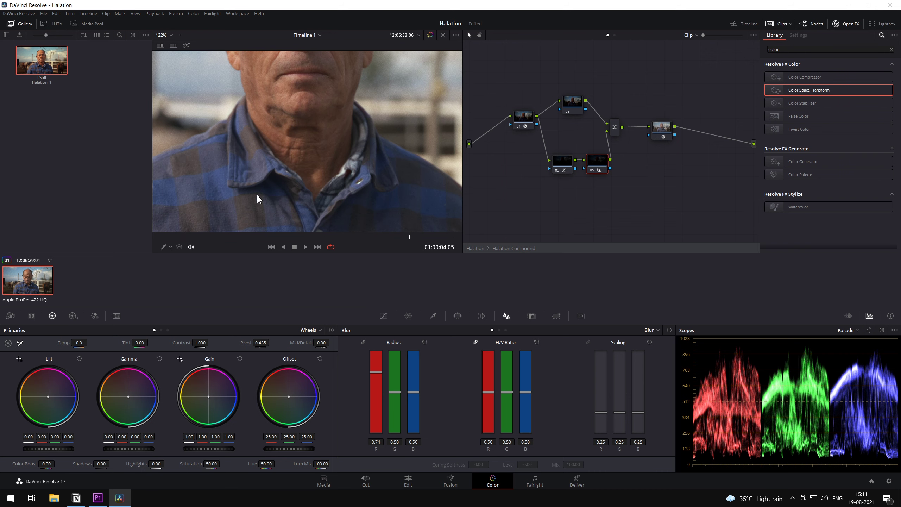
pyautogui.scroll(4, 382, 197)
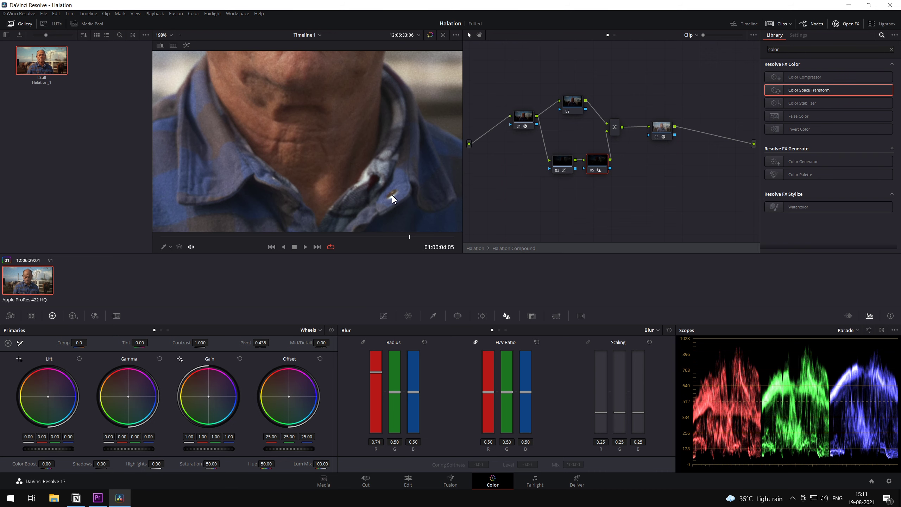
pyautogui.scroll(-3, 392, 194)
pyautogui.scroll(1, 391, 194)
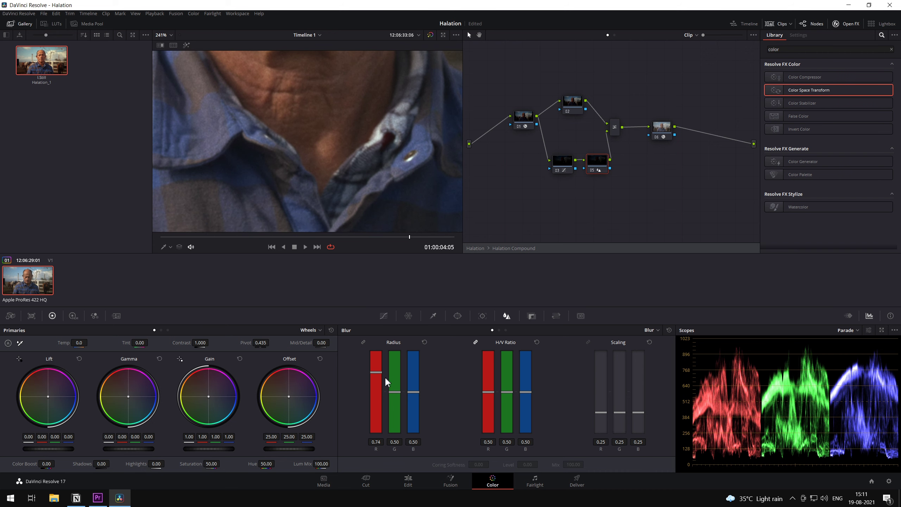
pyautogui.moveTo(378, 373)
pyautogui.mouseDown()
pyautogui.moveTo(379, 387)
pyautogui.moveTo(384, 358)
pyautogui.moveTo(378, 369)
pyautogui.mouseUp()
pyautogui.moveTo(376, 409); pyautogui.dragTo(376, 432)
# Enter blur radius values R 0.75, G 0.65 and B 0.55
pyautogui.click(375, 441)
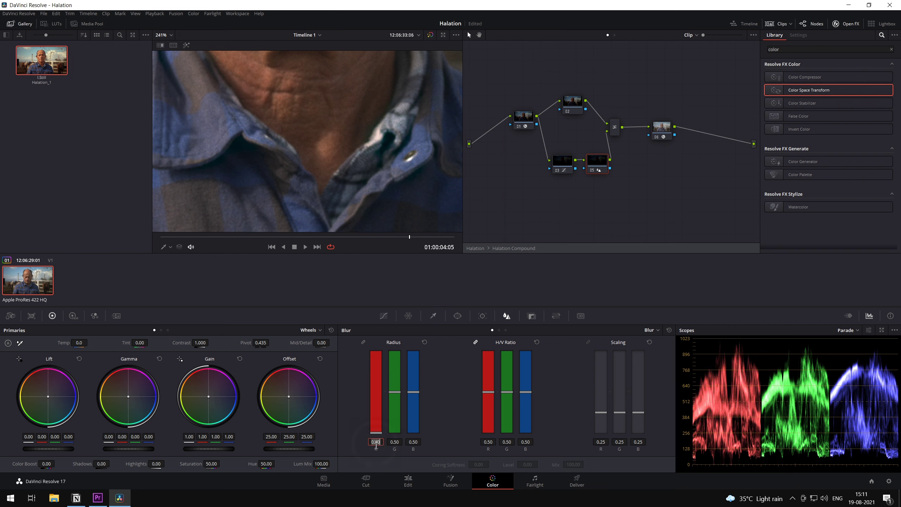
pyautogui.write('0.75')
pyautogui.press('Return')
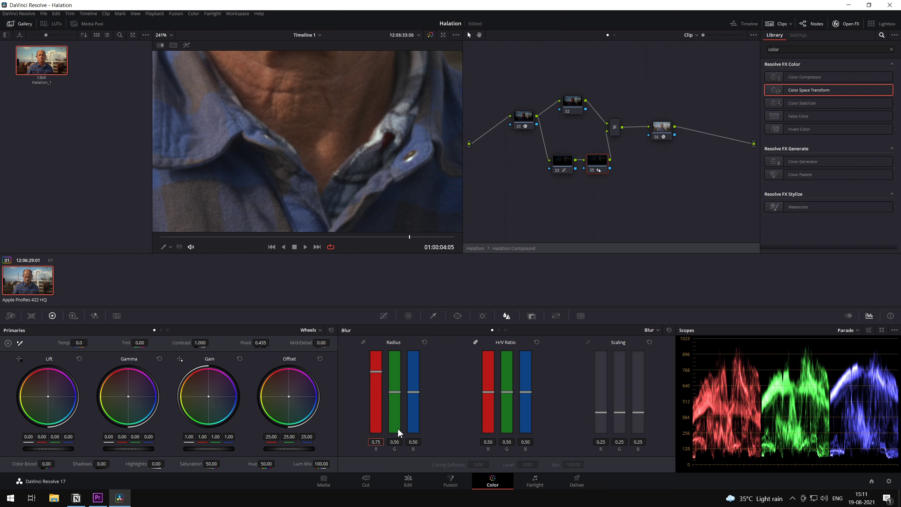
pyautogui.click(395, 442)
pyautogui.write('0.65')
pyautogui.press('Return')
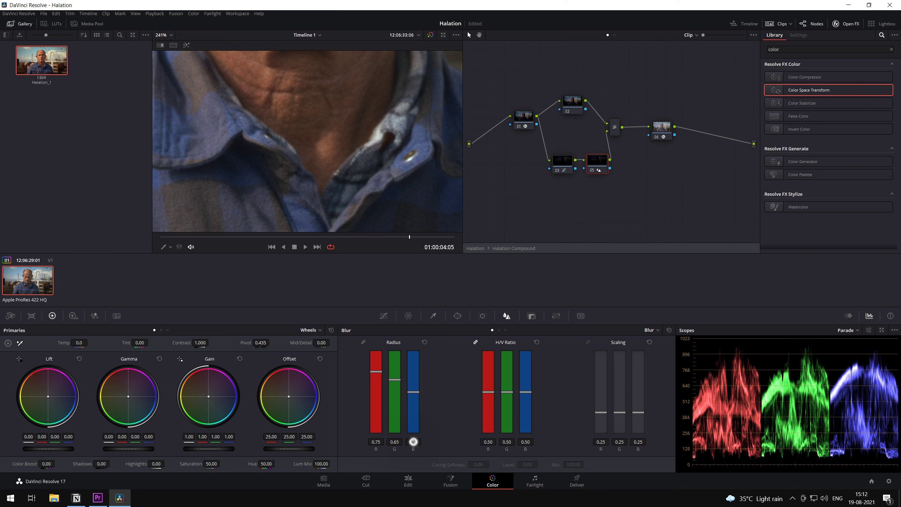
pyautogui.click(414, 441)
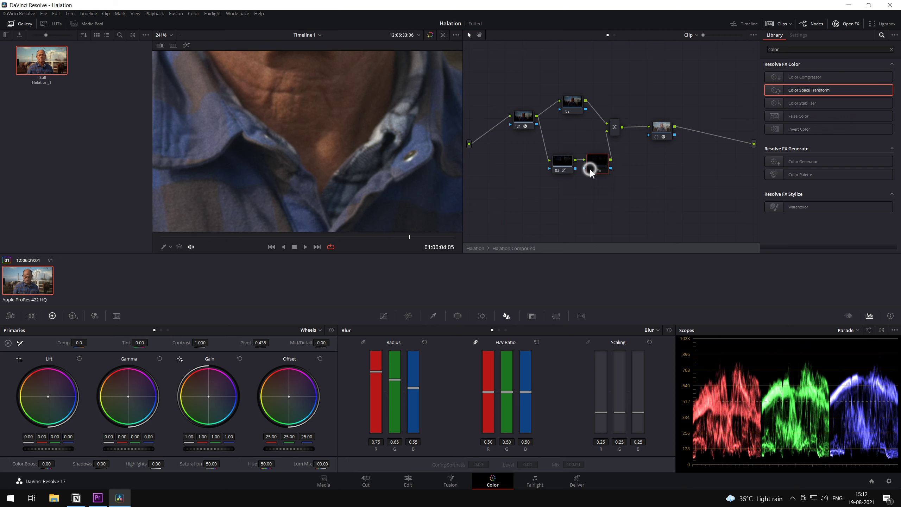
pyautogui.scroll(-3, 415, 136)
pyautogui.scroll(-5, 415, 138)
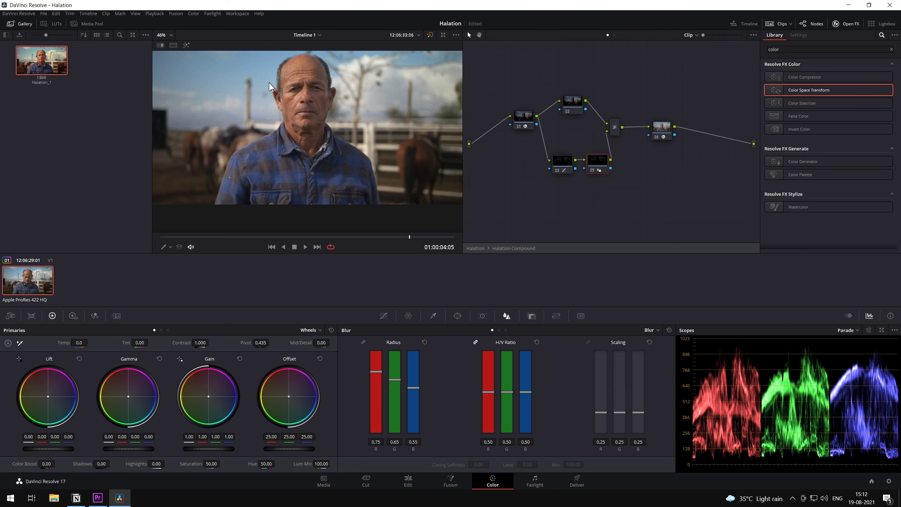
# Exit the Halation compound and clean up the main node graph into one chain
pyautogui.rightClick(511, 200)
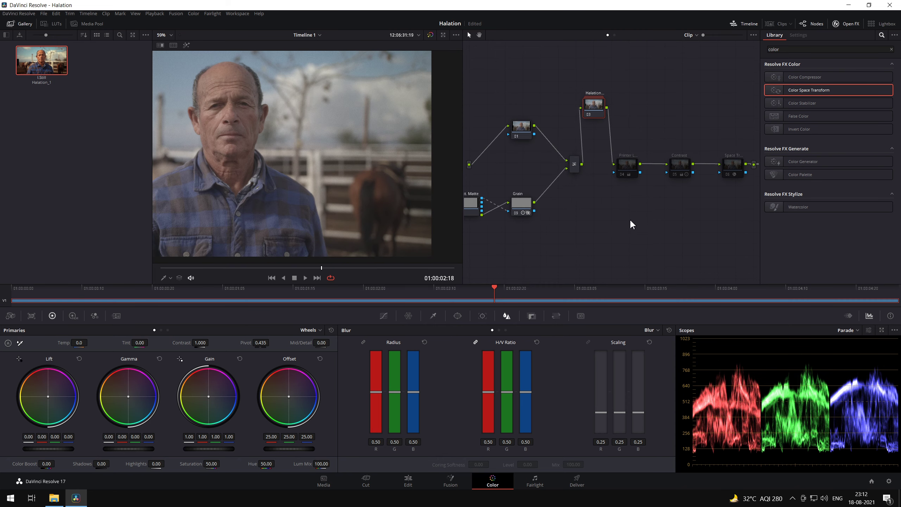
pyautogui.rightClick(631, 223)
pyautogui.click(658, 297)
# Re-enable the printer node 04 and the Contrast node 05
pyautogui.click(608, 175)
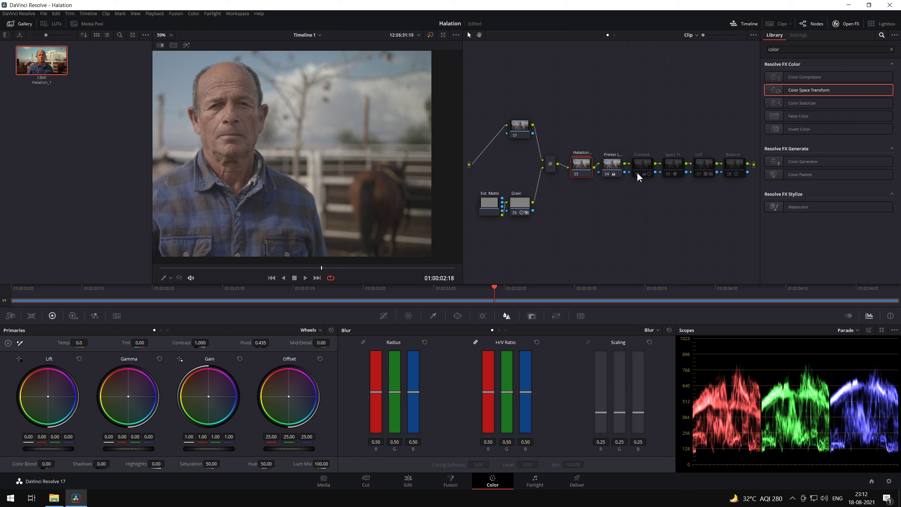
pyautogui.click(668, 174)
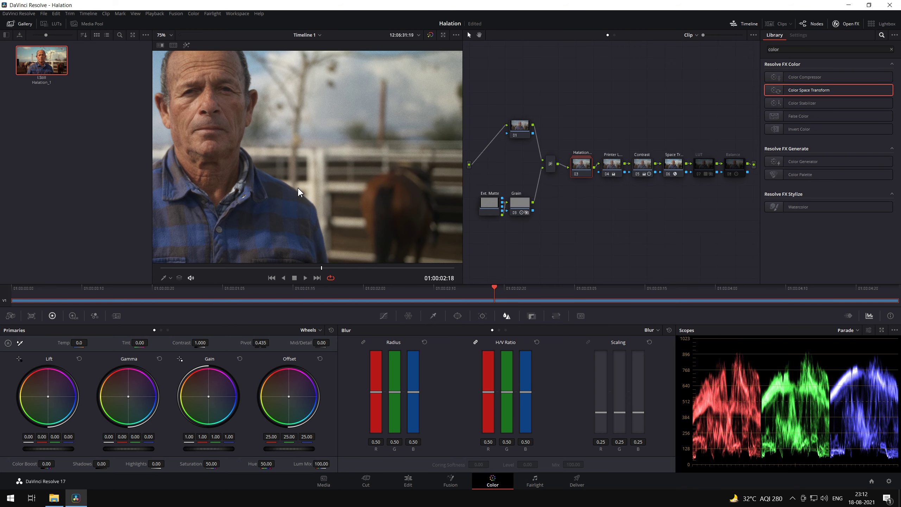
pyautogui.scroll(5, 288, 203)
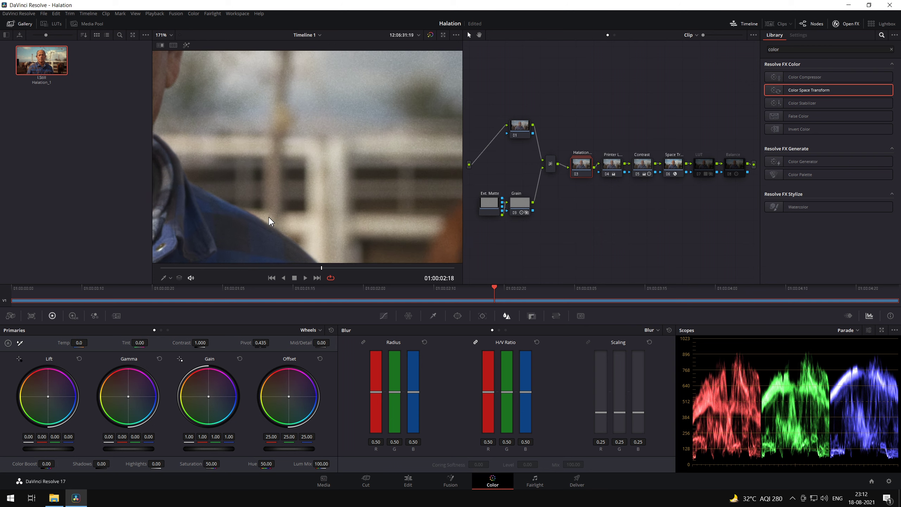
pyautogui.scroll(3, 183, 146)
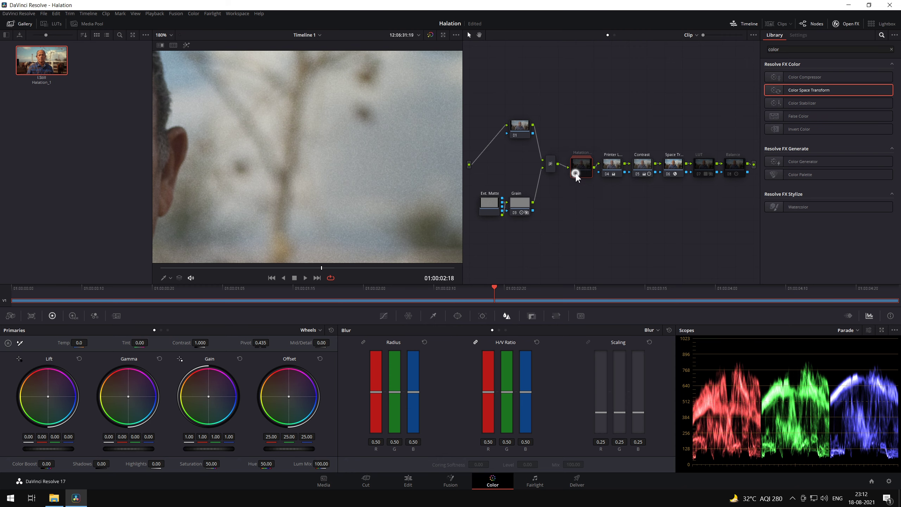
pyautogui.scroll(-5, 298, 131)
pyautogui.scroll(6, 287, 156)
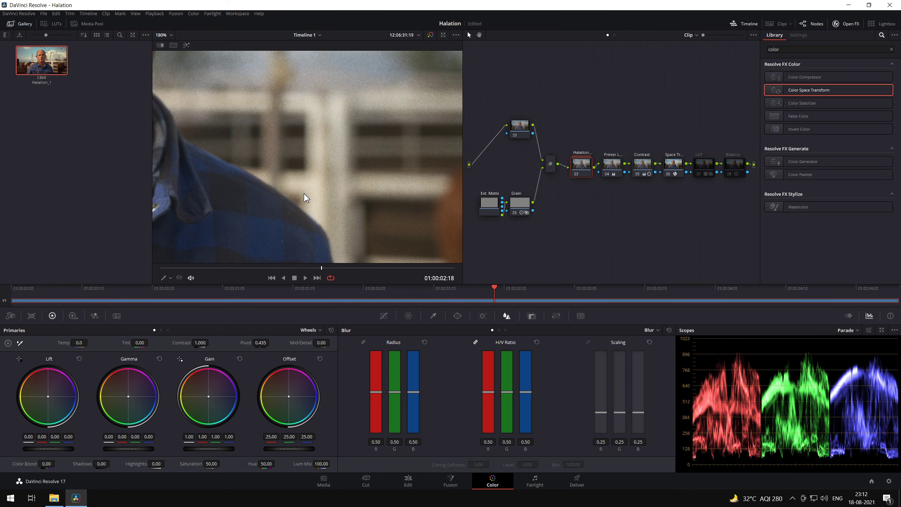
pyautogui.scroll(-3, 295, 230)
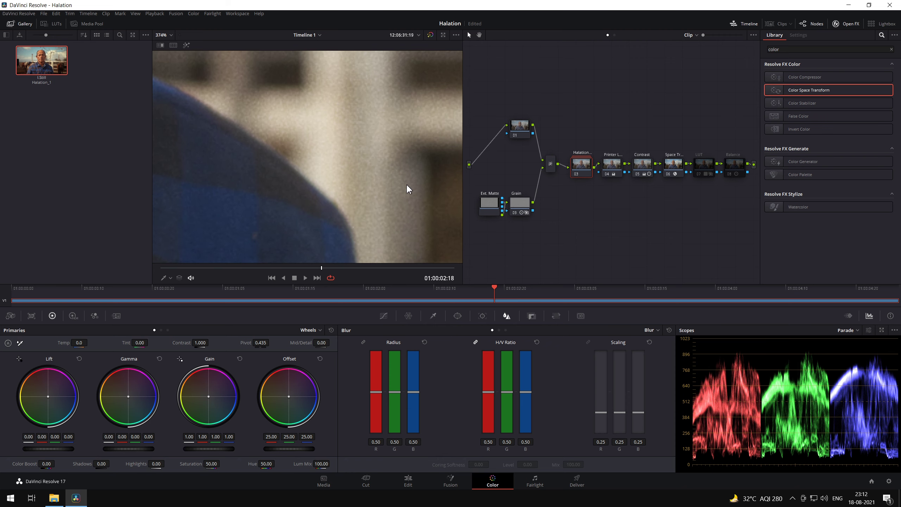
# Toggle the Halation node off and back on to compare the effect
pyautogui.click(576, 176)
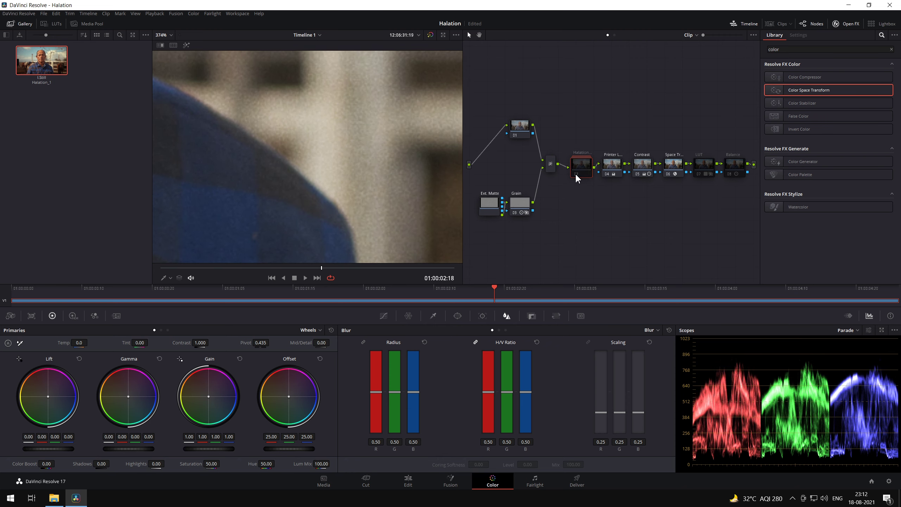
pyautogui.click(577, 174)
pyautogui.scroll(-5, 328, 187)
pyautogui.scroll(-6, 280, 207)
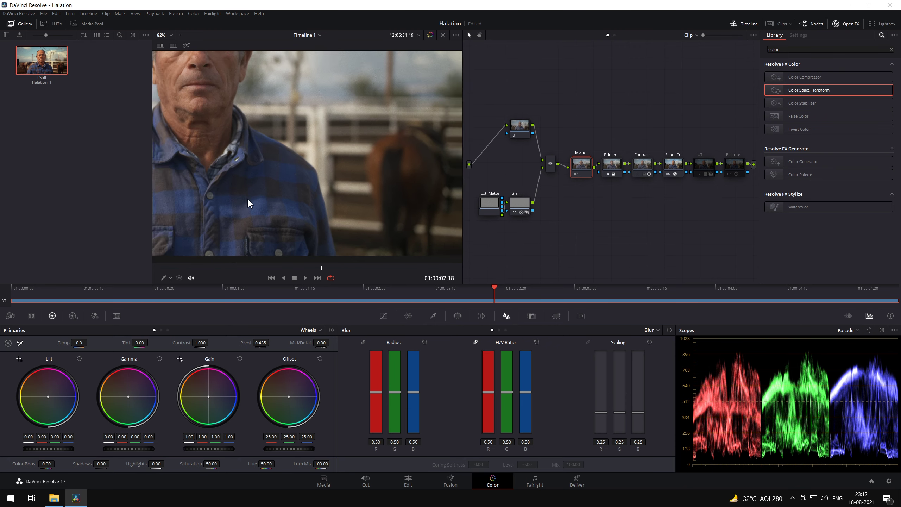
# Fit the frame in the viewer and enable the LUT node 07 and Balance node 08
pyautogui.click(162, 35)
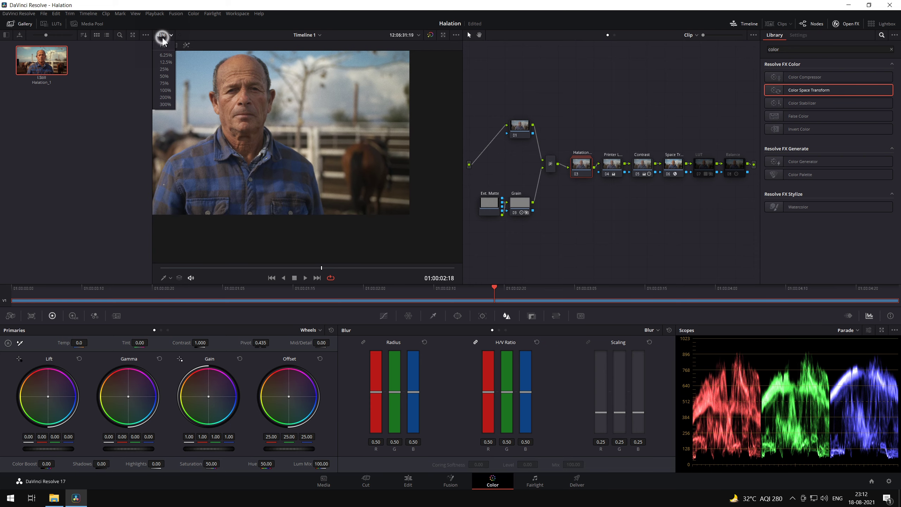
pyautogui.click(165, 44)
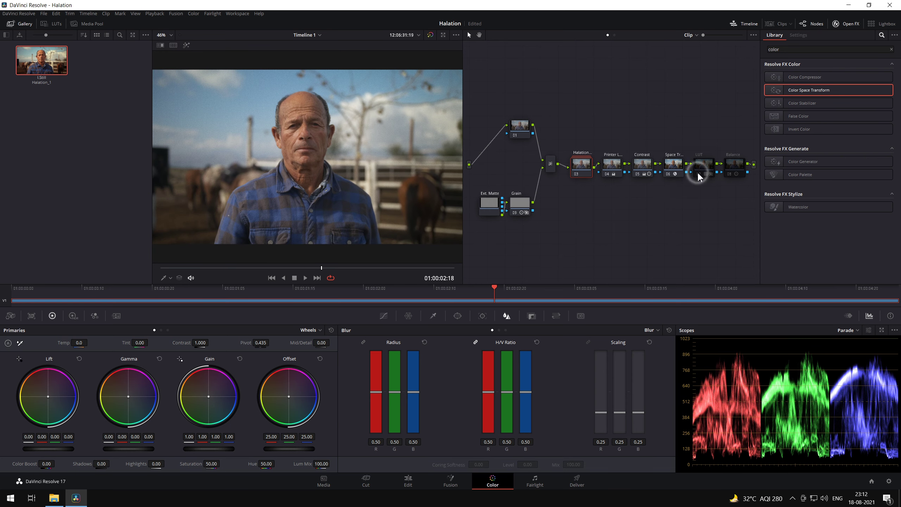
pyautogui.click(697, 174)
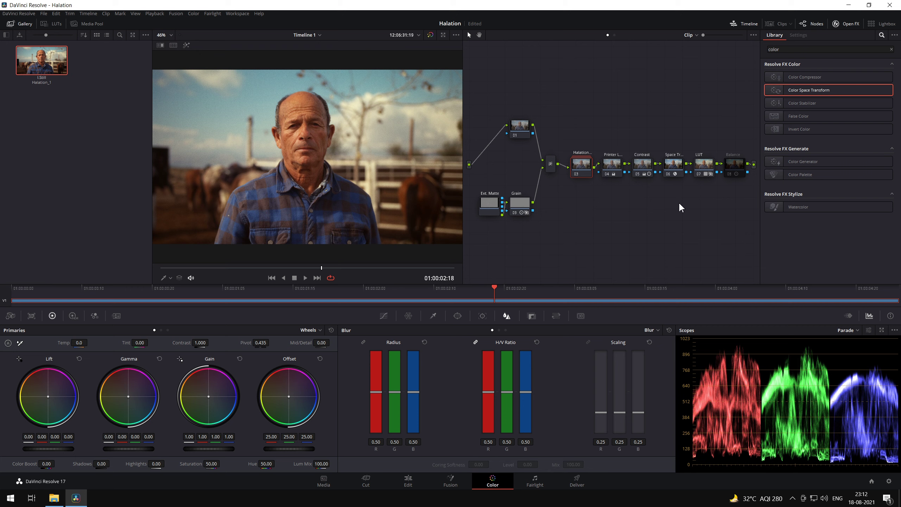
pyautogui.click(729, 173)
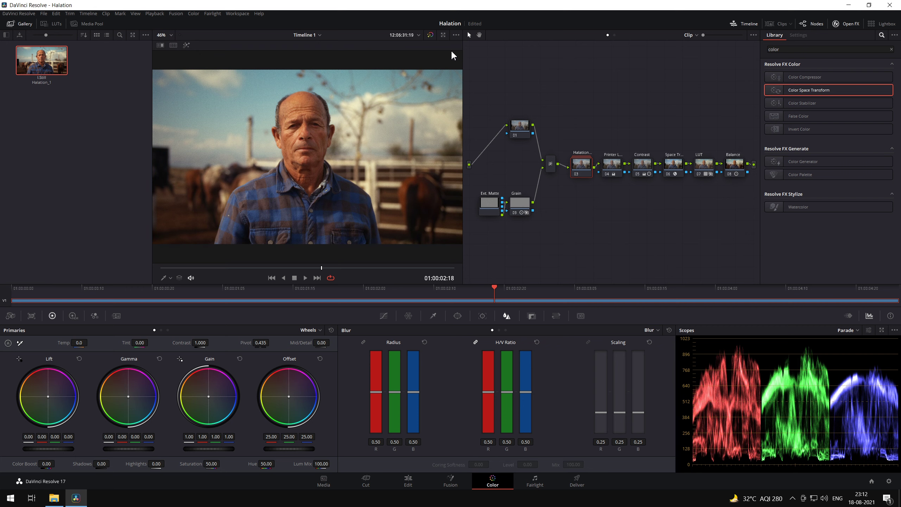
# Bypass and restore the full grade twice to compare before and after
pyautogui.click(431, 35)
pyautogui.click(431, 35)
pyautogui.click(430, 35)
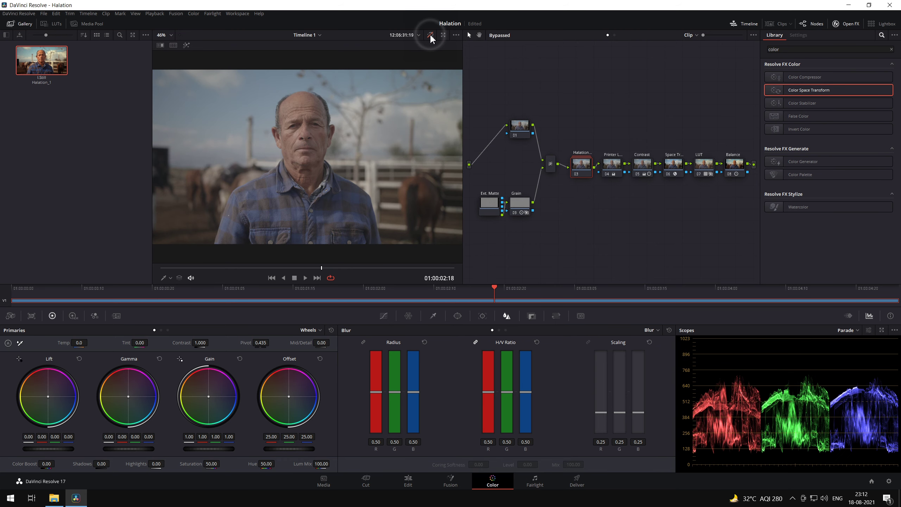
pyautogui.click(430, 35)
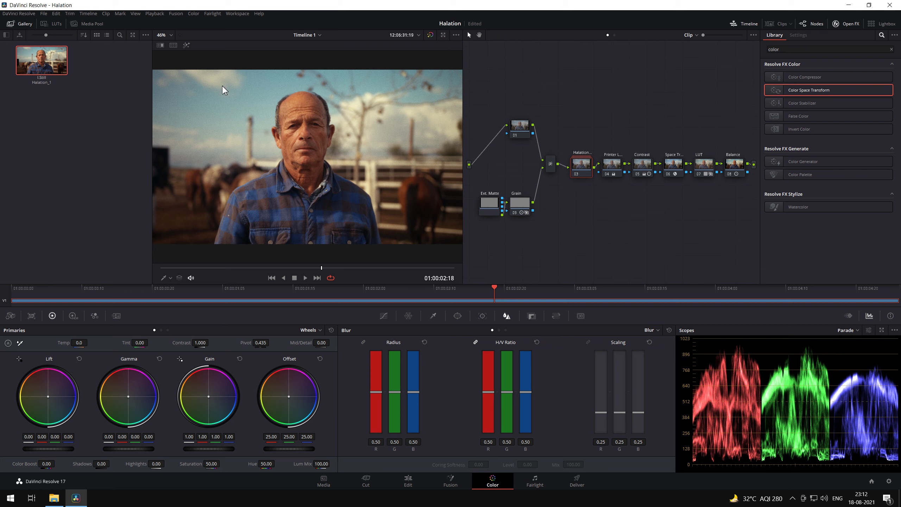